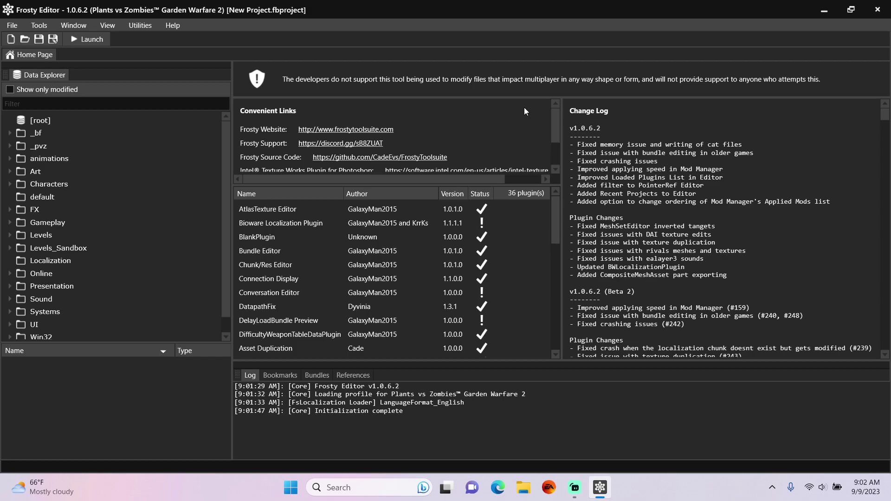
- Open the VeniceSoldierInputConcepts asset from the Gameplay/Input2 folder
click(10, 223)
scroll(75, 229, down, 3)
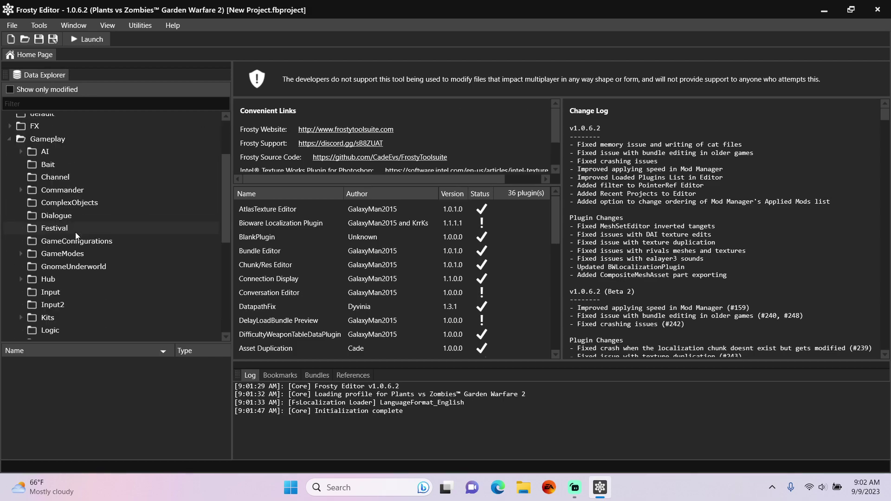
click(70, 305)
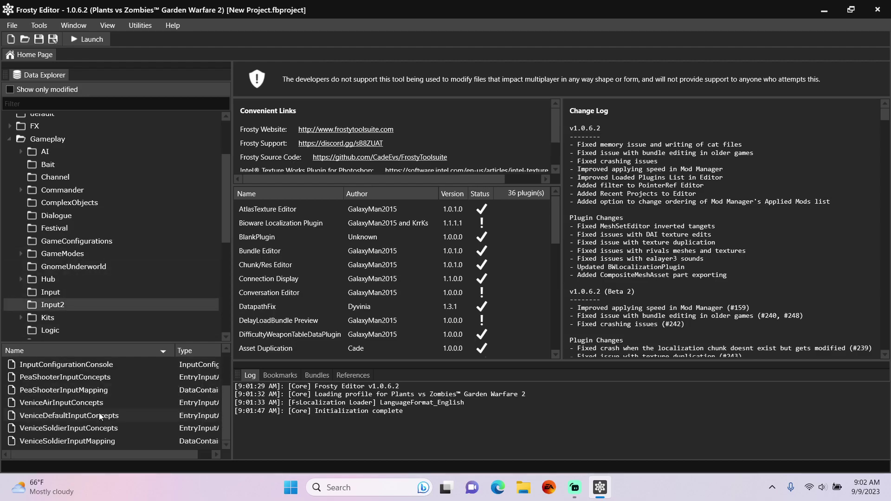
double_click(105, 429)
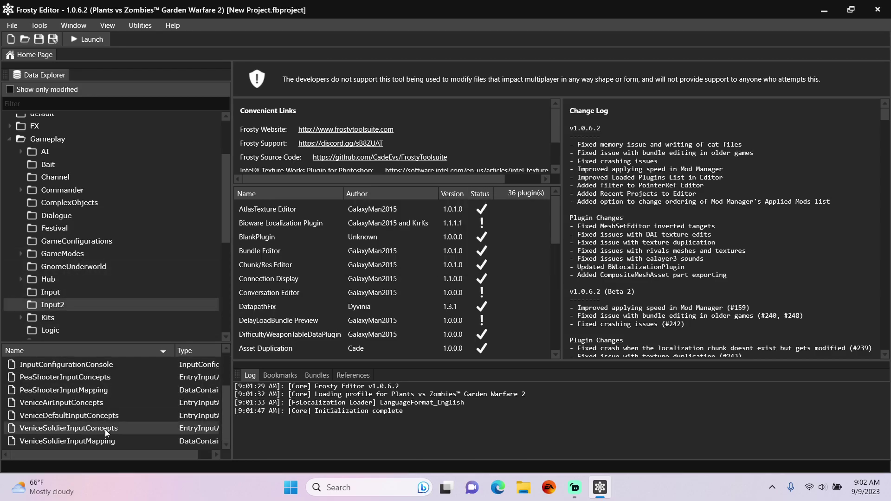
- Expand InputActionMaps entry [0] and its Actions list to show the properties of action [12]
click(241, 163)
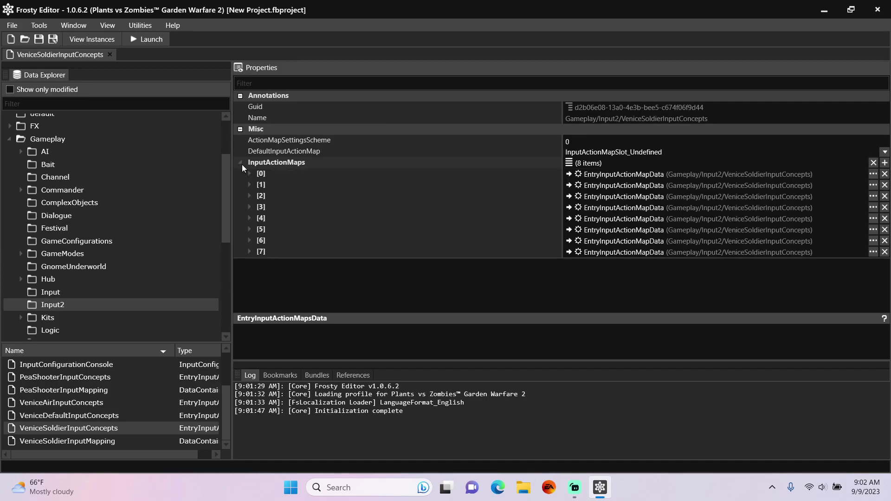
click(250, 174)
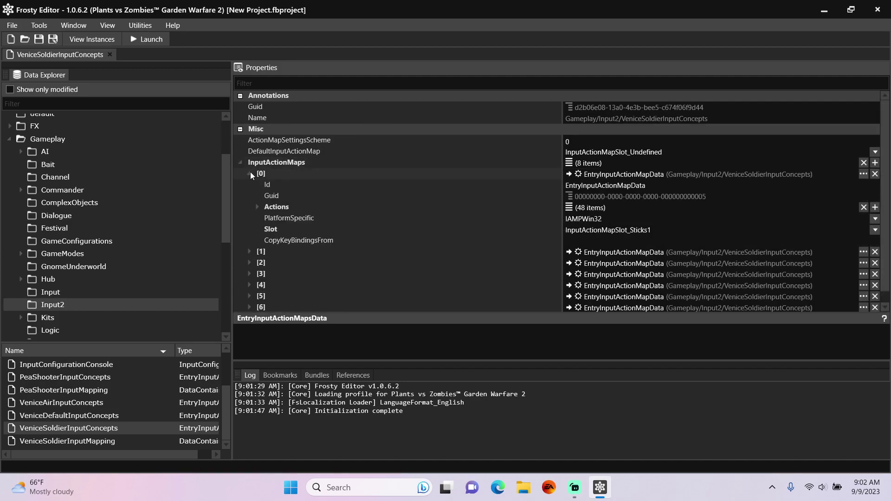
click(258, 207)
scroll(258, 208, down, 5)
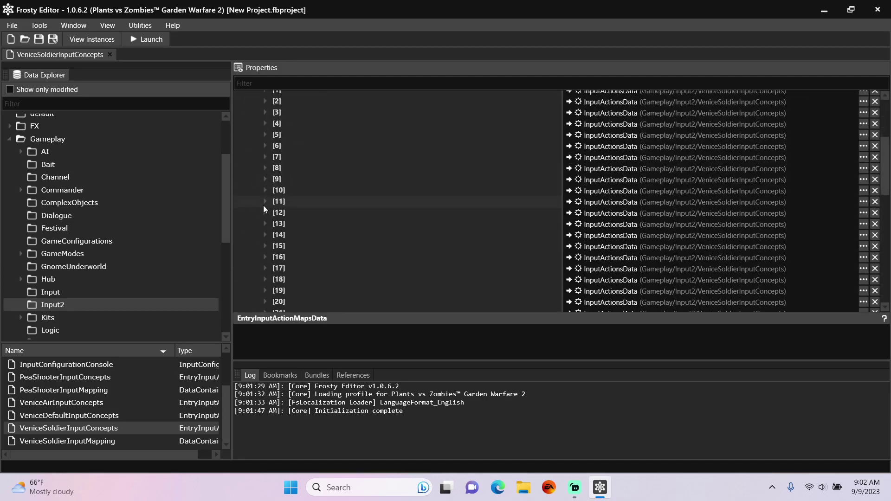
click(266, 213)
scroll(305, 204, down, 1)
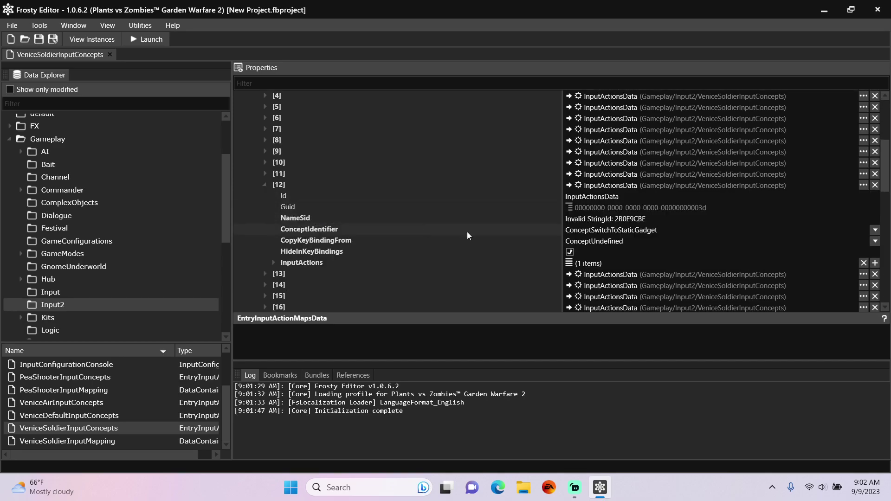
- Set the NameSid of action [12] to ID_M_OPTIONS_CONCEPTSWITCHTOSTATICGADGET
click(680, 217)
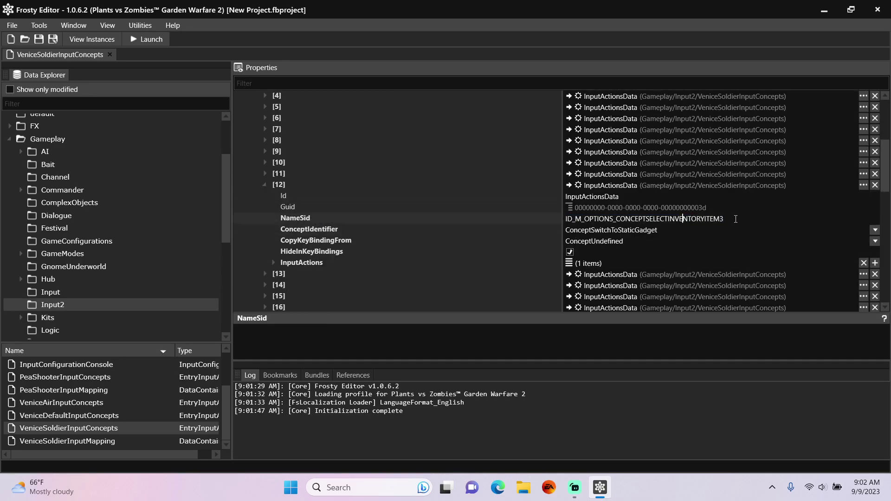
key(BackSpace)
key(BackSpace)
key(BackSpace)
key(BackSpace)
key(BackSpace)
key(BackSpace)
key(BackSpace)
key(BackSpace)
key(BackSpace)
key(BackSpace)
key(BackSpace)
key(BackSpace)
key(BackSpace)
key(BackSpace)
key(BackSpace)
key(BackSpace)
key(BackSpace)
key(BackSpace)
key(BackSpace)
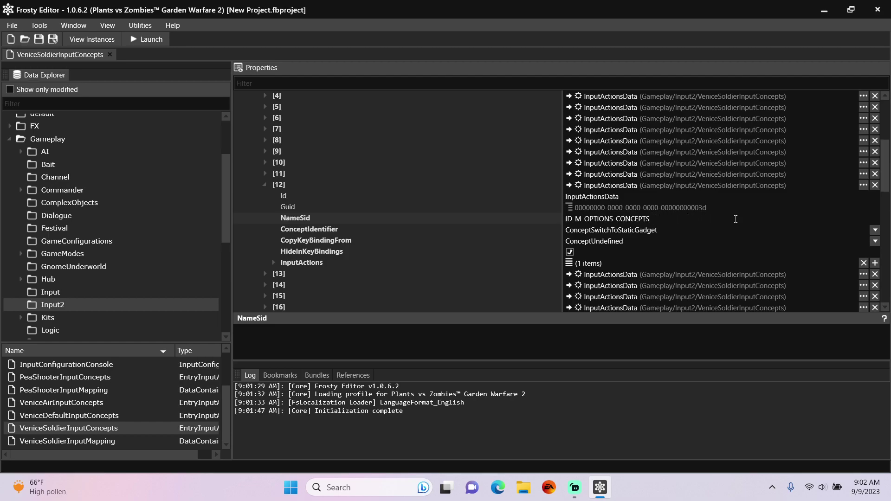
text(WITCHTOSTATICGADGET)
- Copy the NameSid of action [12] and add a localized string with that ID and the new value "Ability 4"
drag(732, 220, 401, 208)
key(ctrl+c)
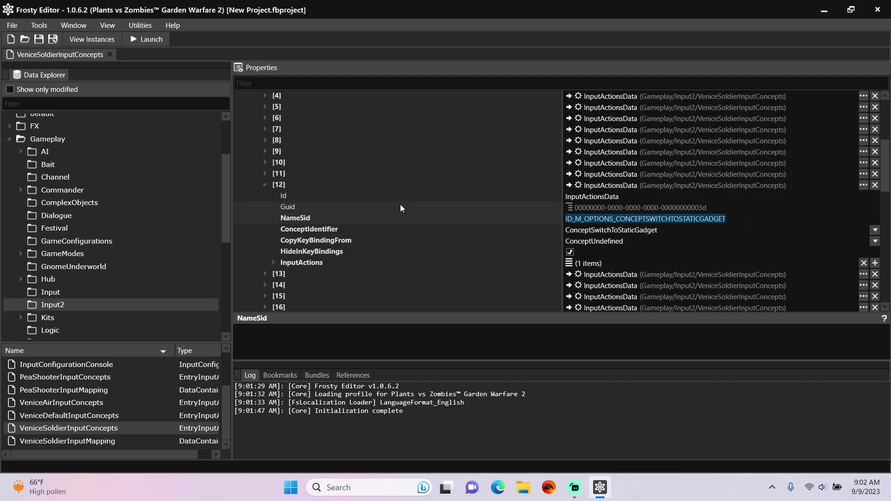
click(107, 25)
click(121, 62)
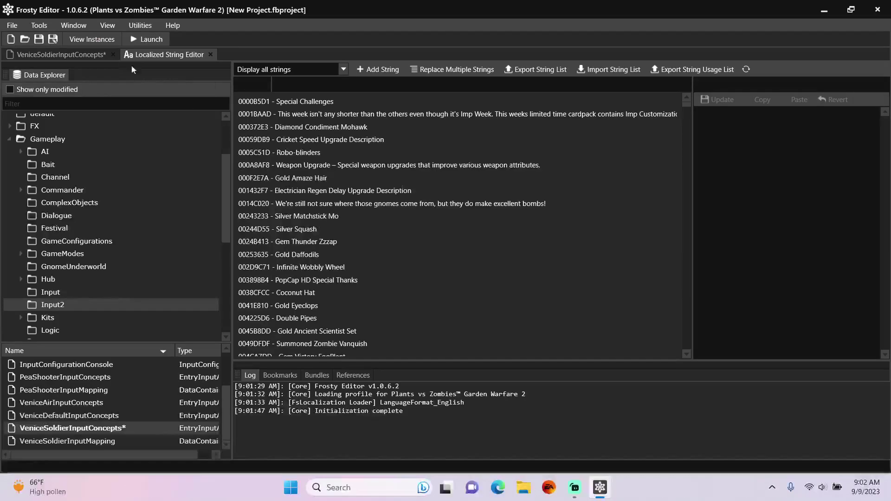
click(370, 71)
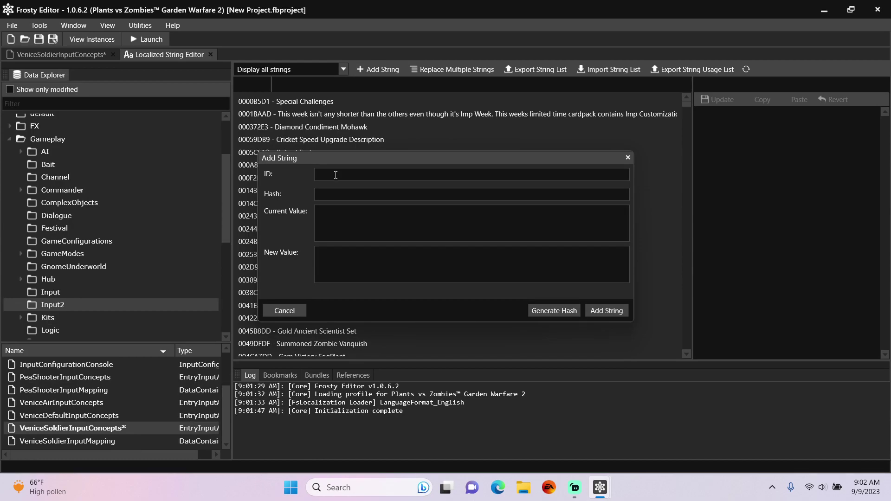
key(ctrl+v)
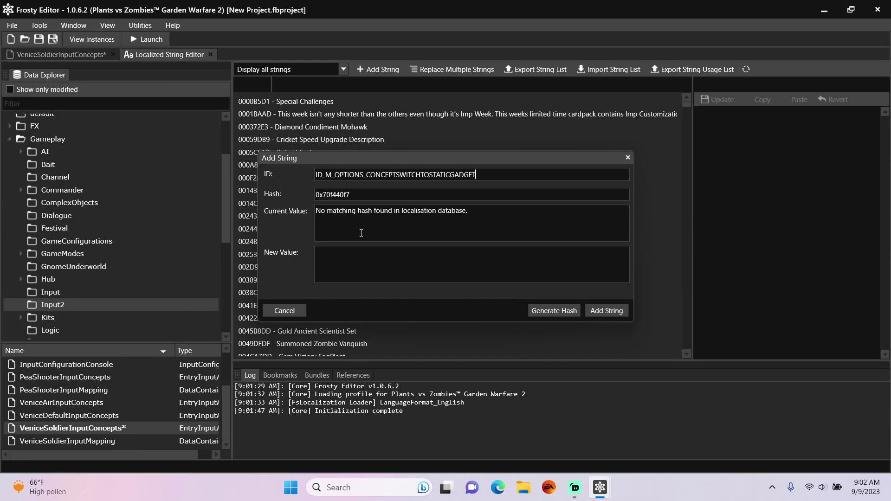
click(353, 251)
text(Ability 4)
click(600, 308)
- Return to VeniceSoldierInputConcepts and turn off HideInKeyBindings for action [12]
click(77, 56)
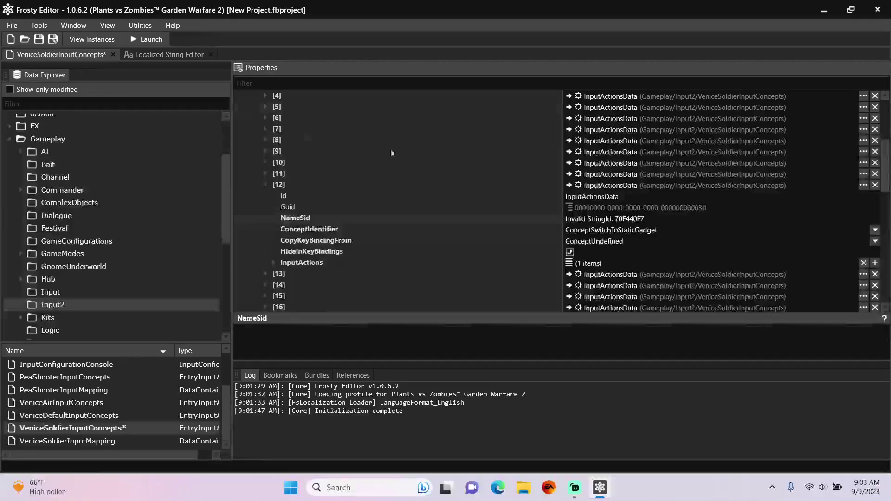
click(666, 197)
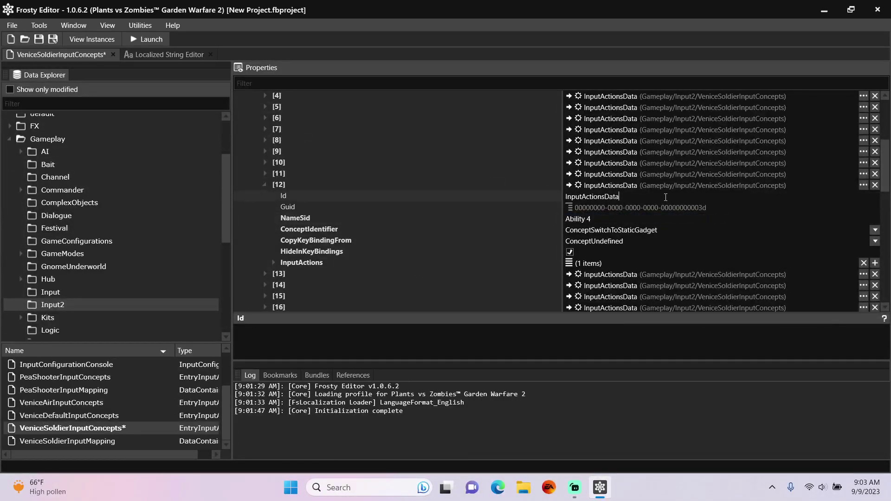
click(570, 252)
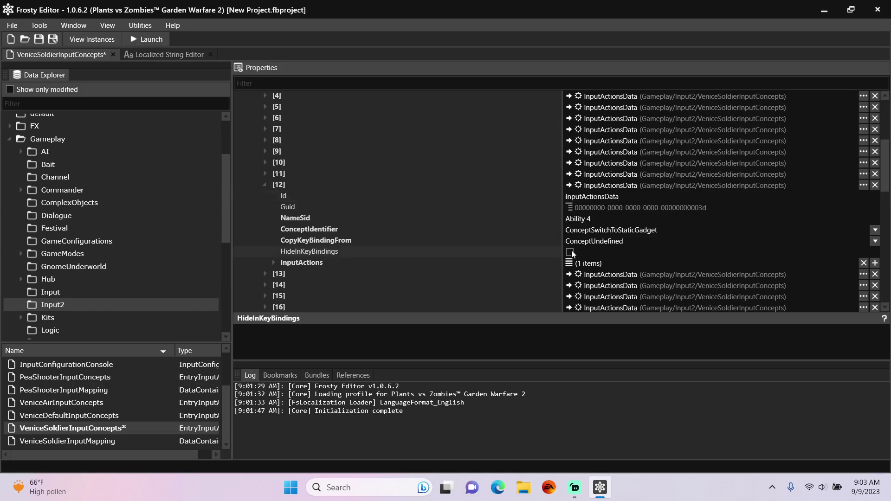
- Set the Key of action [12]'s InputActions entry [0] to IDK_LeftAlt
click(273, 262)
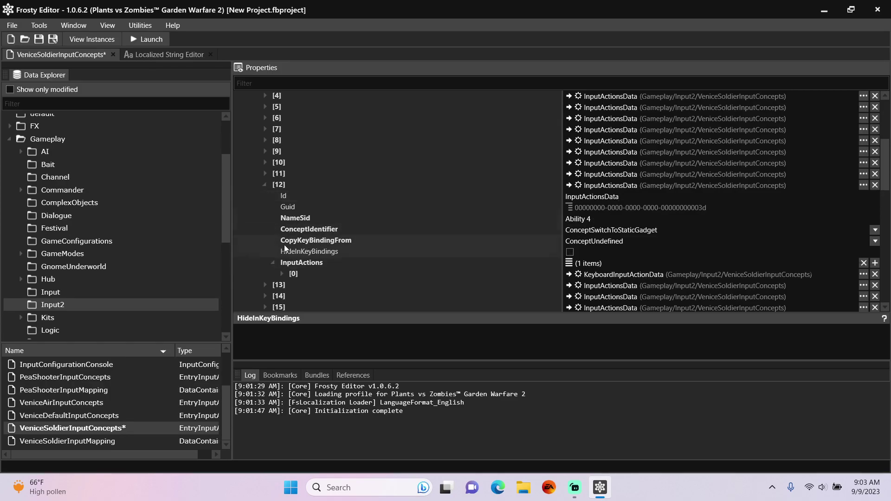
scroll(285, 244, down, 1)
click(283, 246)
scroll(283, 244, down, 1)
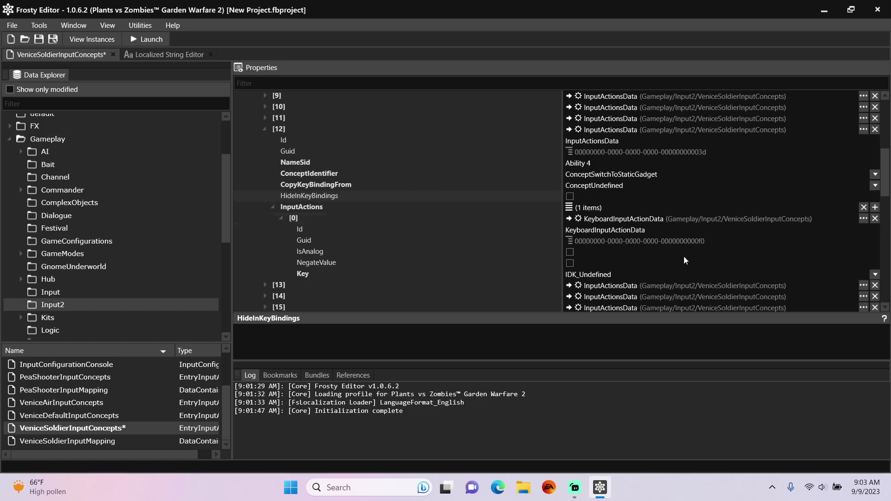
click(875, 275)
click(876, 275)
scroll(684, 350, down, 10)
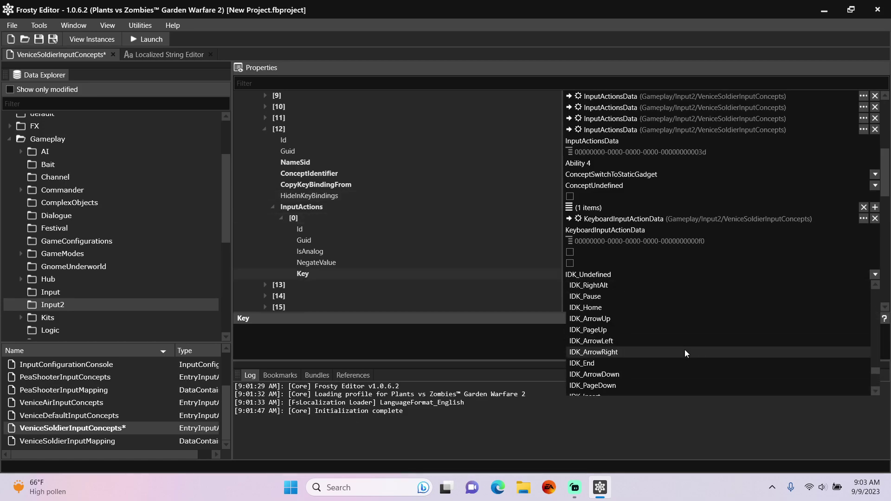
scroll(684, 350, up, 9)
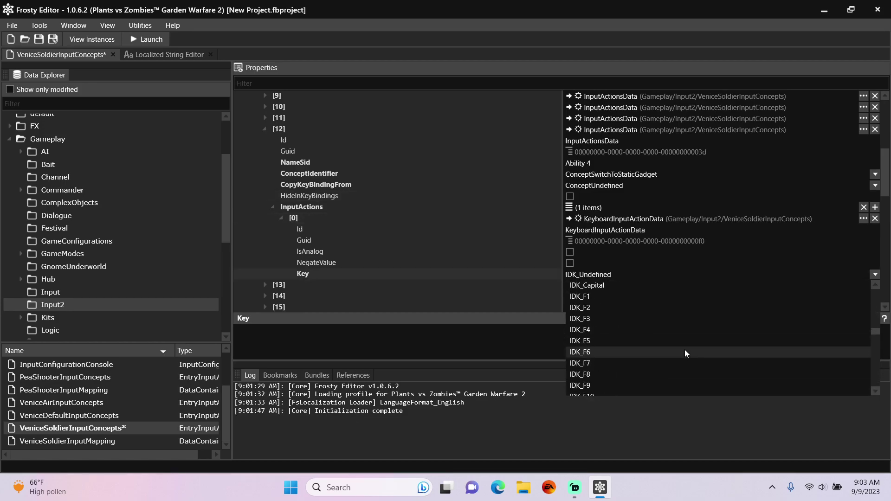
click(658, 361)
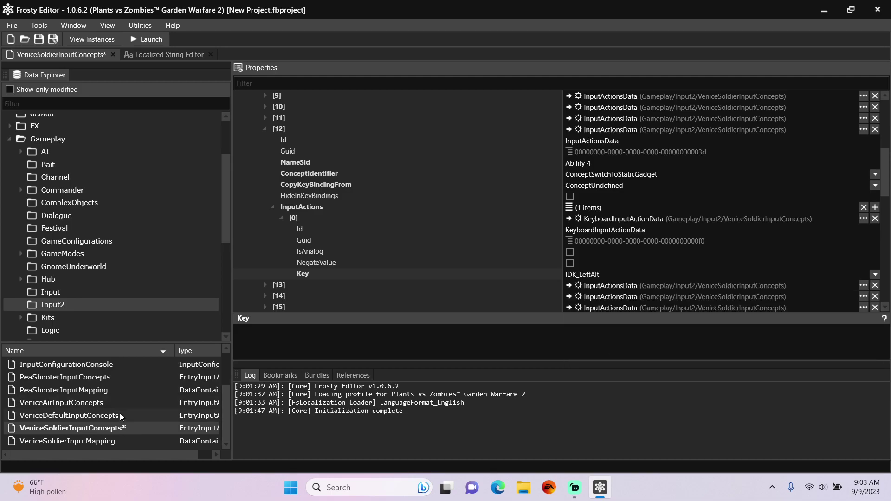
- Open the VeniceSoldierInputMapping asset and expand the Mappings list in its Data
double_click(102, 439)
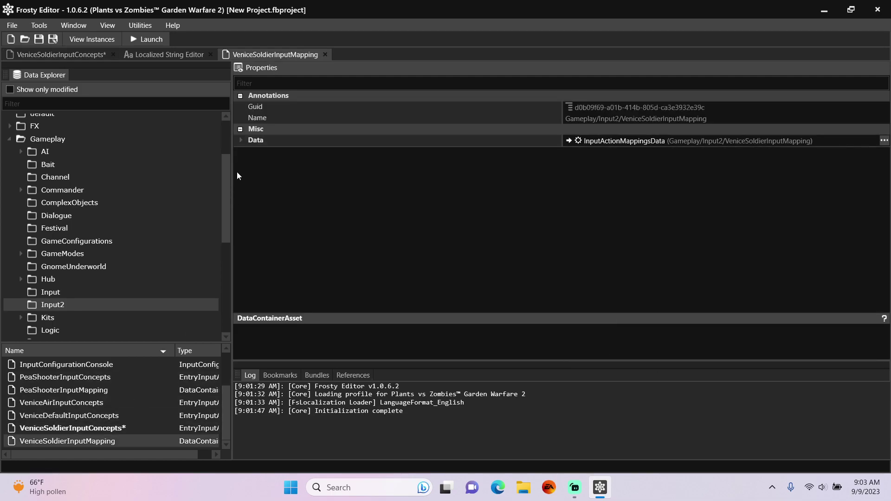
click(241, 140)
click(250, 173)
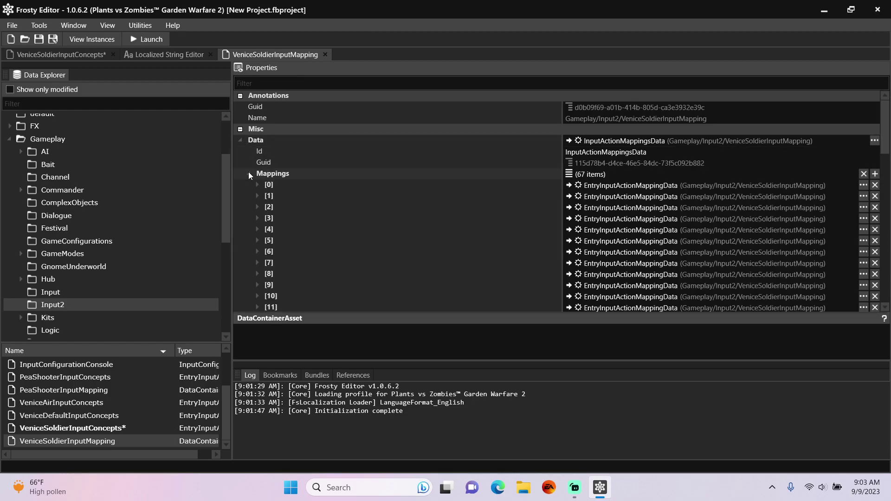
- Copy the ActionIdentifier value of mapping [33], the ConceptSwitchToStaticGadget entry
scroll(258, 174, down, 5)
scroll(261, 172, down, 4)
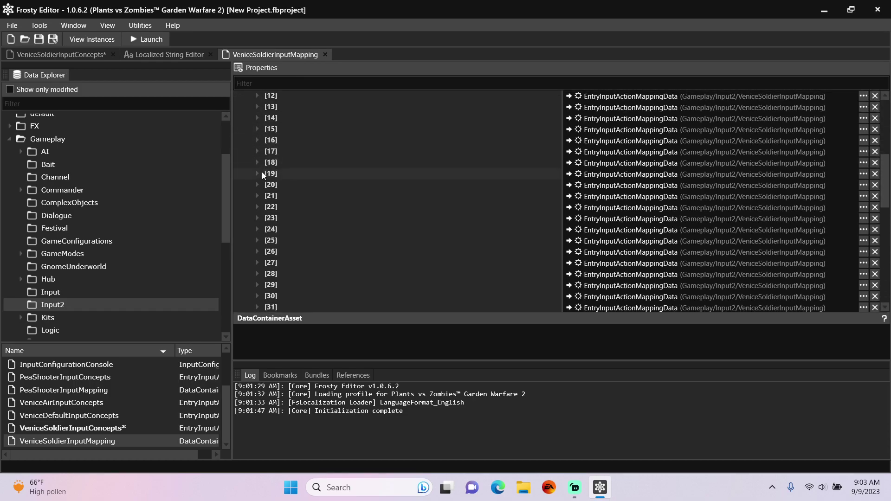
click(258, 246)
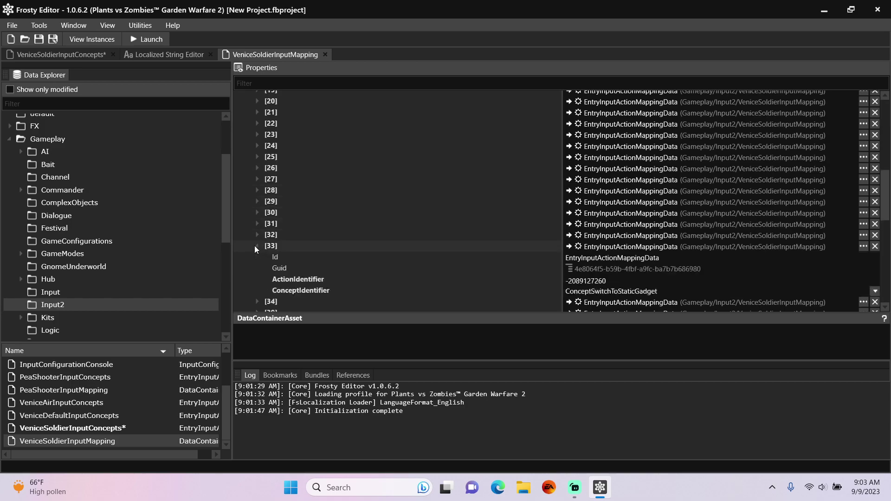
scroll(276, 225, down, 1)
click(624, 254)
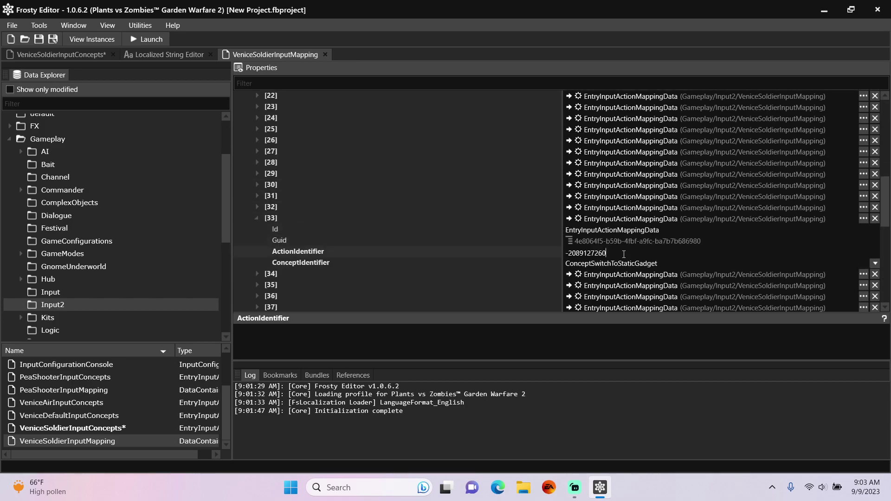
key(ctrl+a)
key(ctrl+c)
- Open the SoldierWeaponSwitching asset from Gameplay/Input and add two entries to its SwitchMap
click(65, 291)
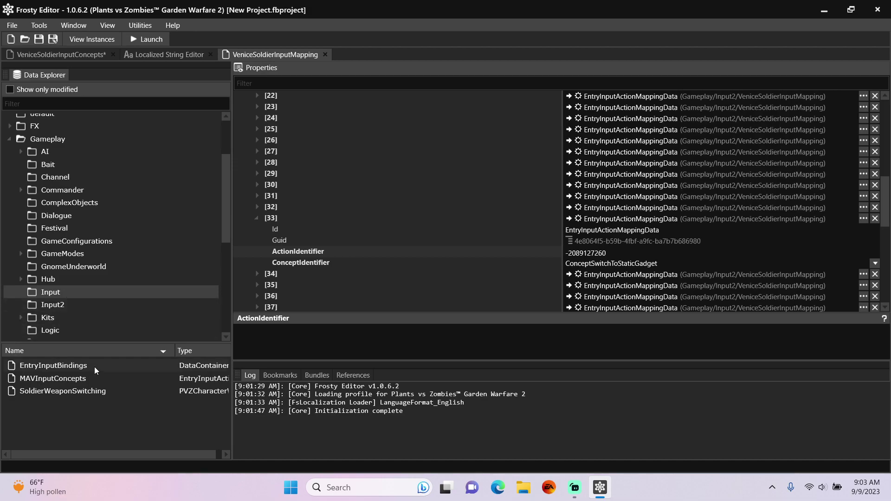
double_click(104, 391)
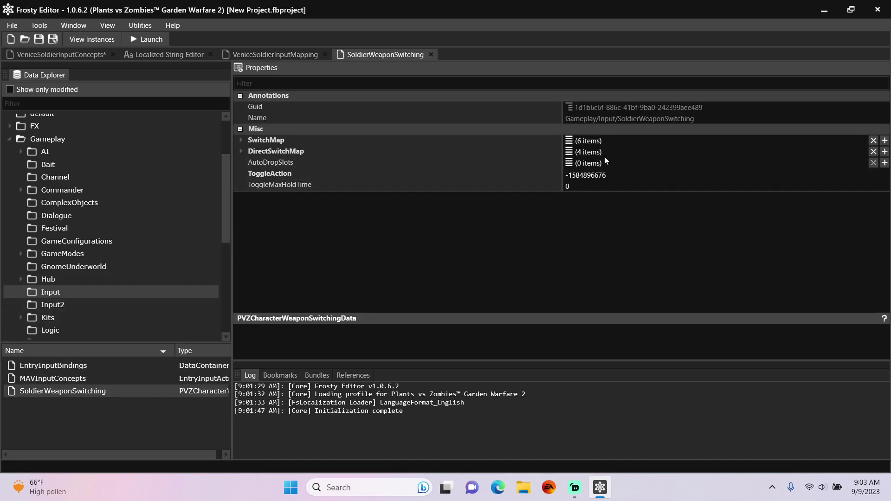
click(885, 140)
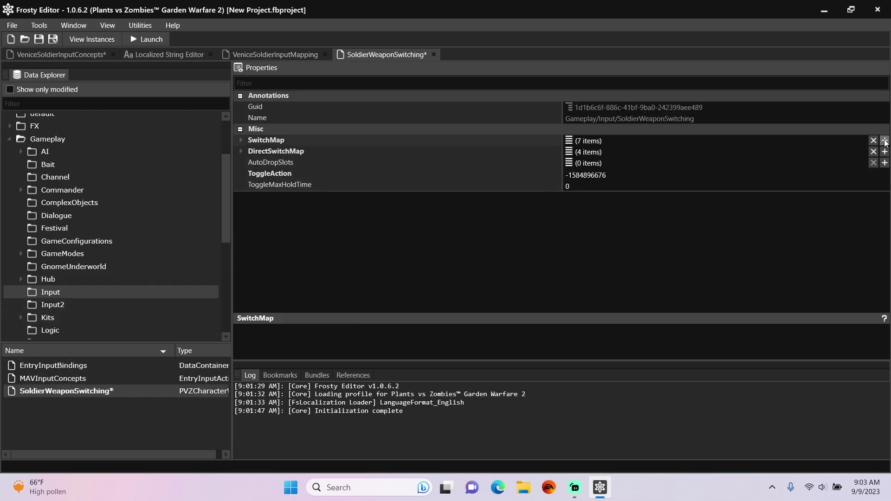
click(885, 141)
click(238, 140)
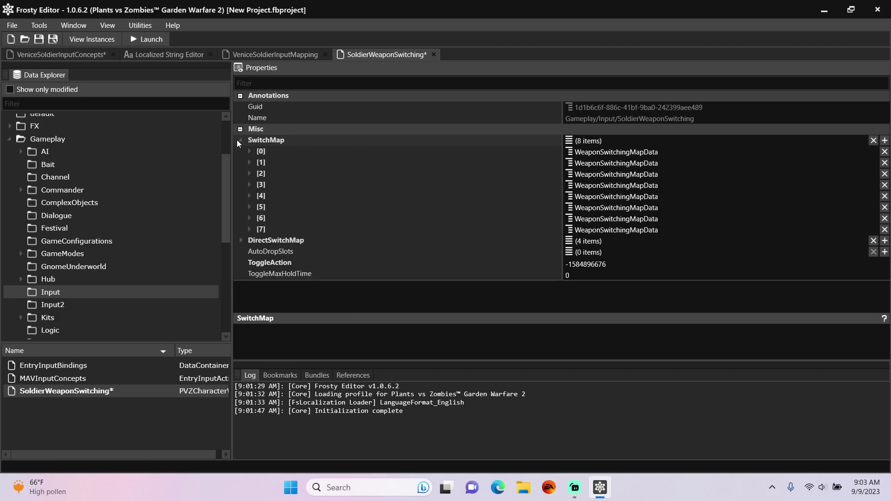
click(247, 217)
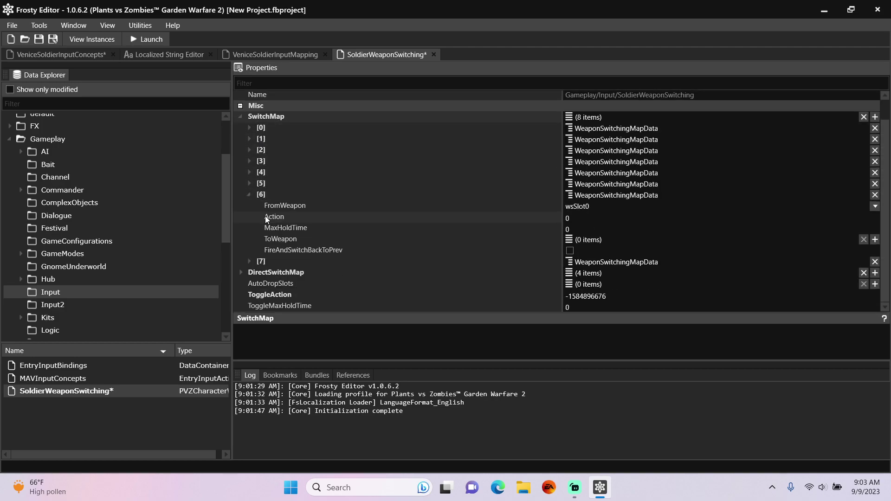
click(583, 216)
key(ctrl+v)
click(586, 231)
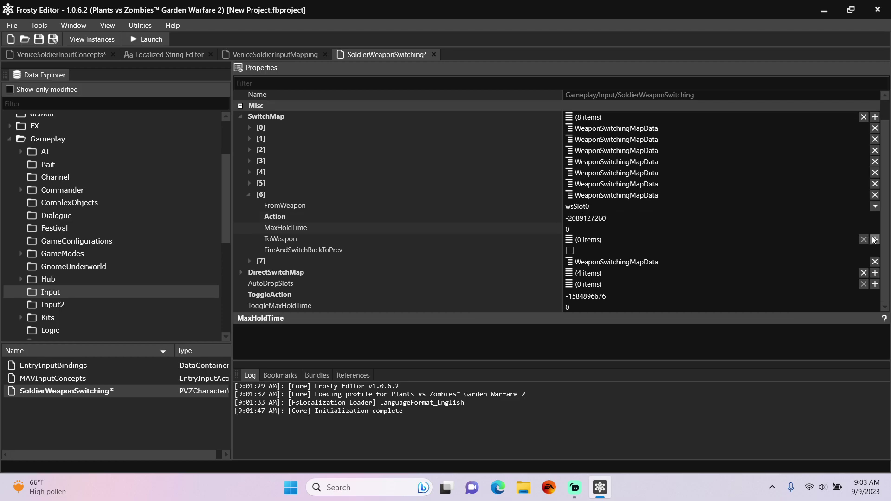
- Add a ToWeapon item to SwitchMap entry [6] and set it to wsSlot5
click(876, 240)
click(258, 239)
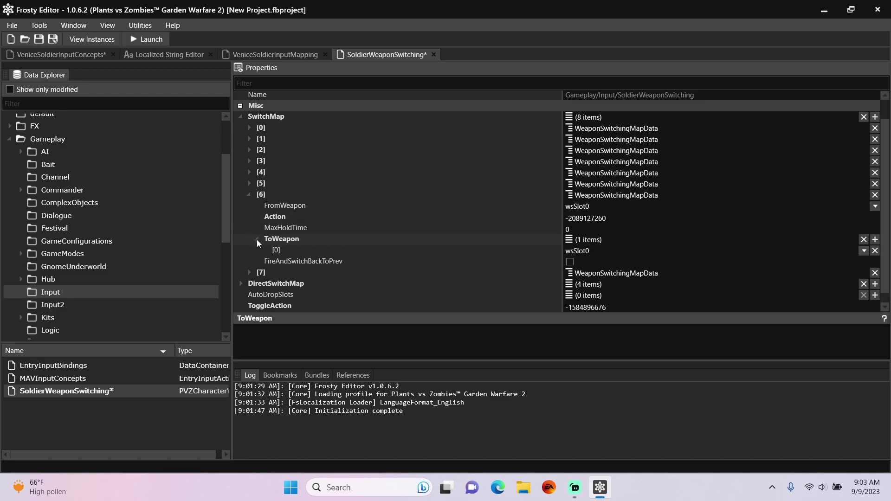
click(864, 251)
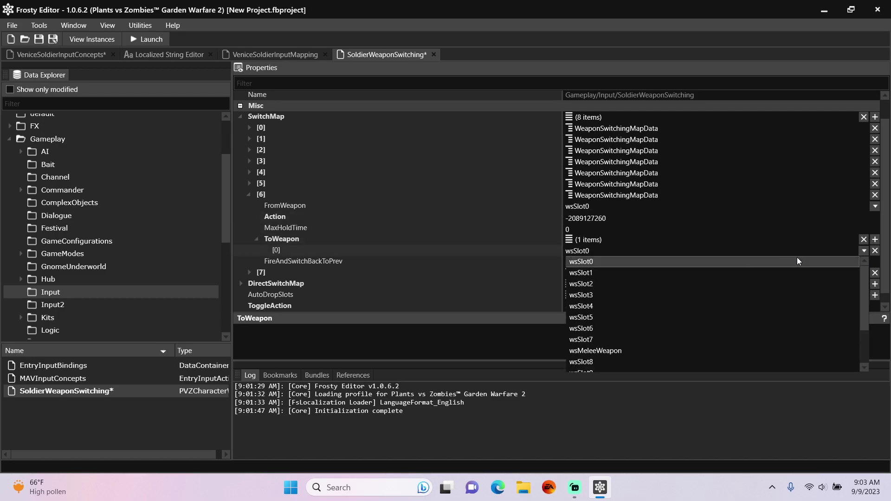
click(592, 318)
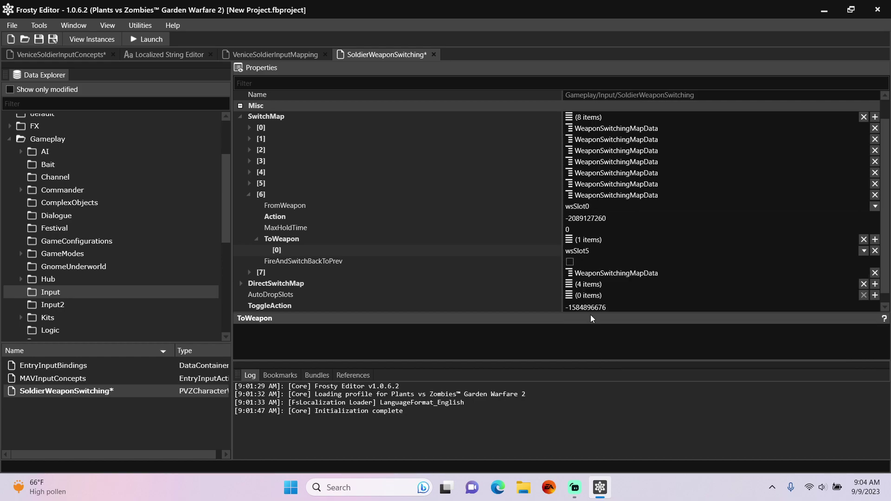
- Enable FireAndSwitchBackToPrev on SwitchMap entry [6] and copy that whole entry over entry [7]
click(571, 262)
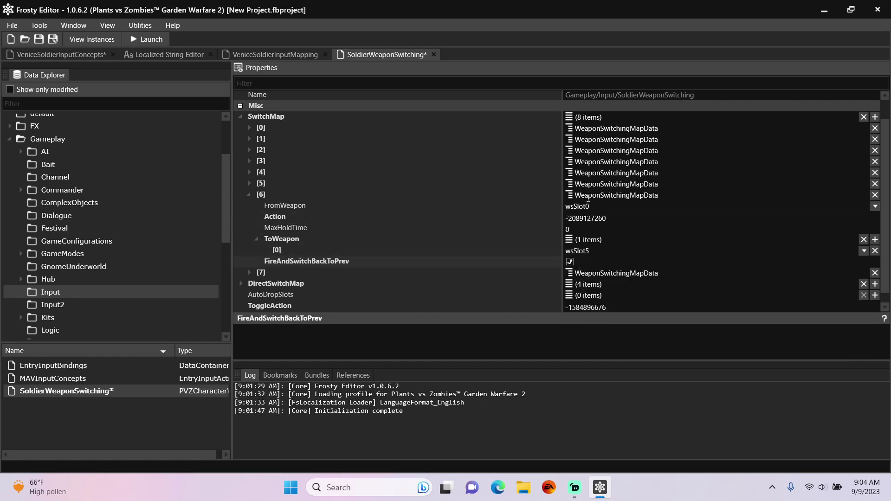
right_click(593, 199)
click(620, 206)
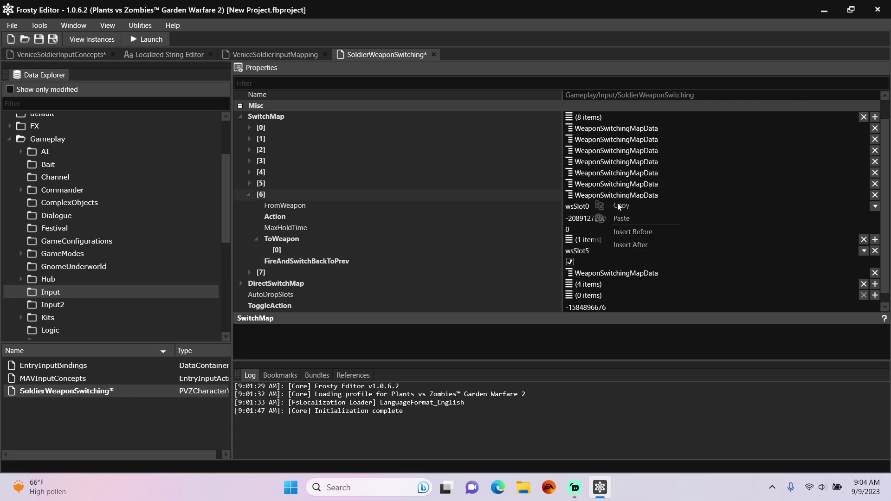
scroll(613, 223, down, 1)
right_click(596, 262)
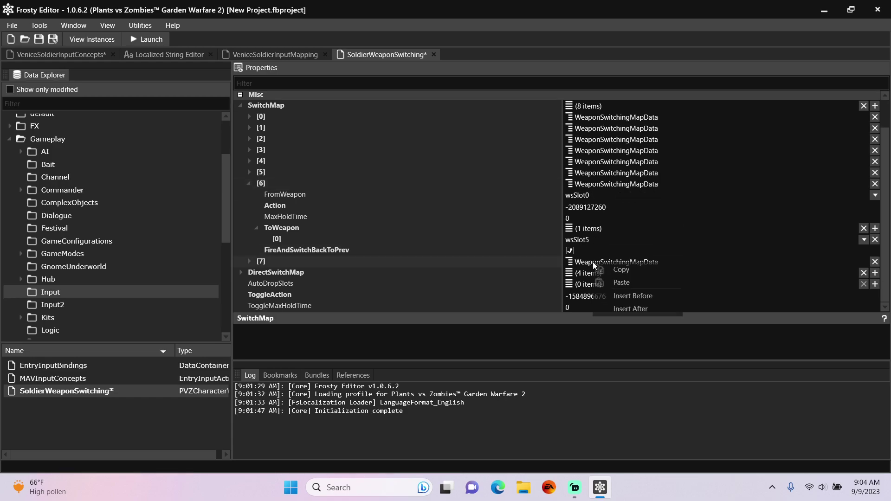
click(620, 282)
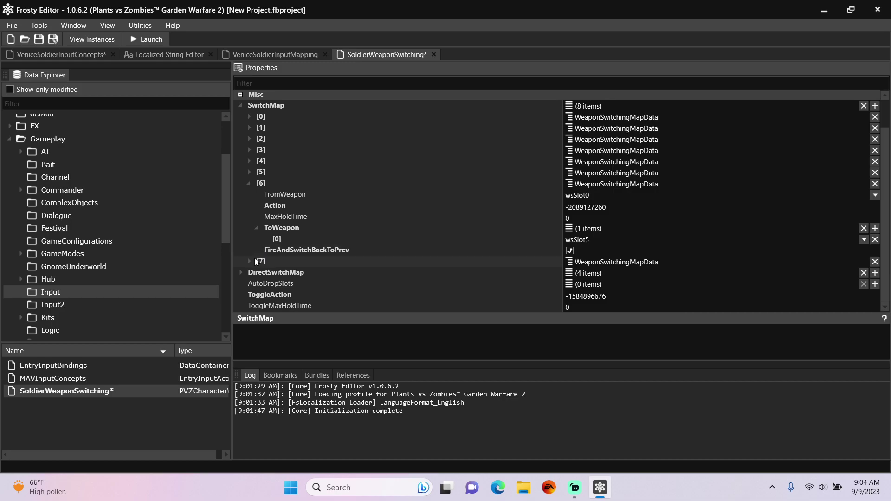
- In SwitchMap entry [7], set FromWeapon to wsSlot5 and ToWeapon [0] to wsSlot0, and disable FireAndSwitchBackToPrev
click(250, 261)
scroll(300, 214, down, 2)
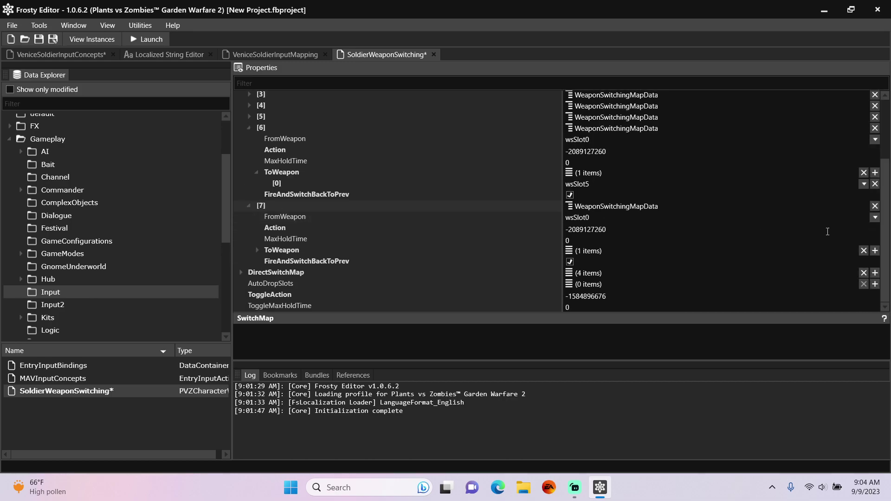
click(872, 222)
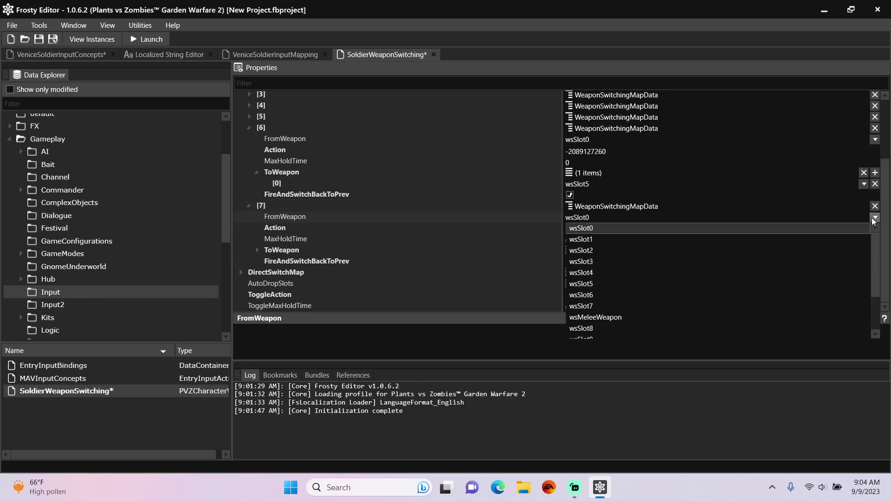
click(636, 286)
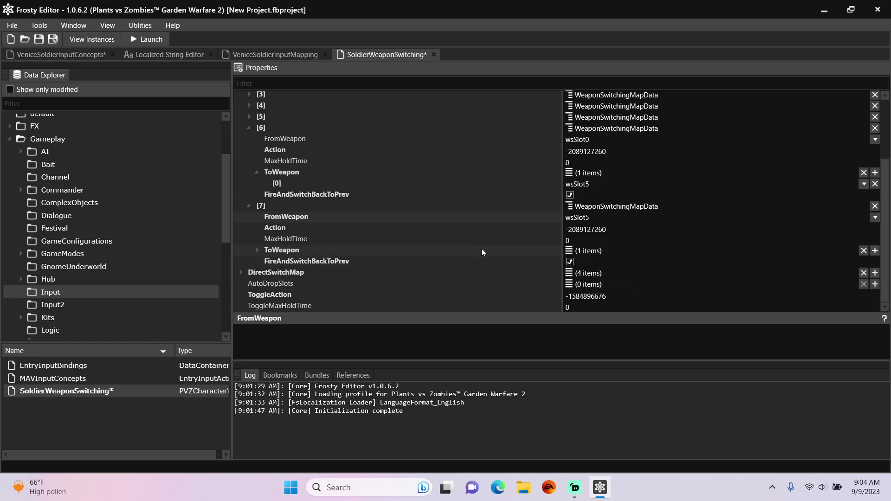
click(257, 250)
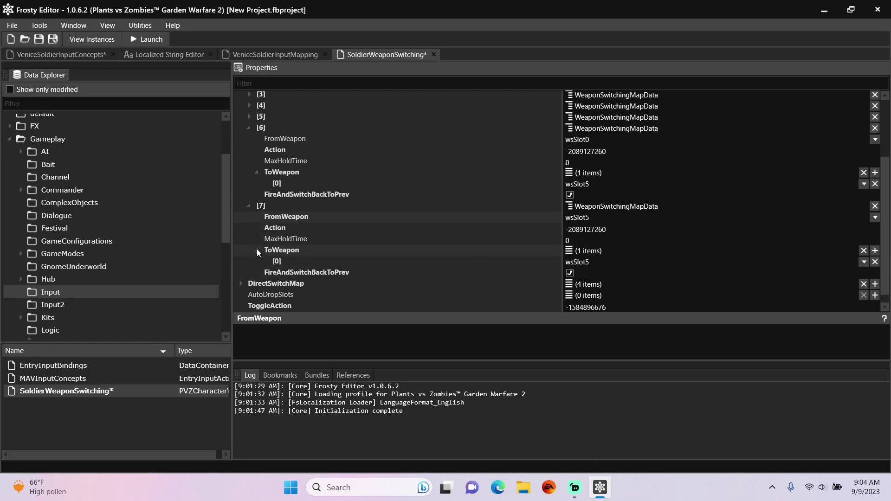
click(864, 262)
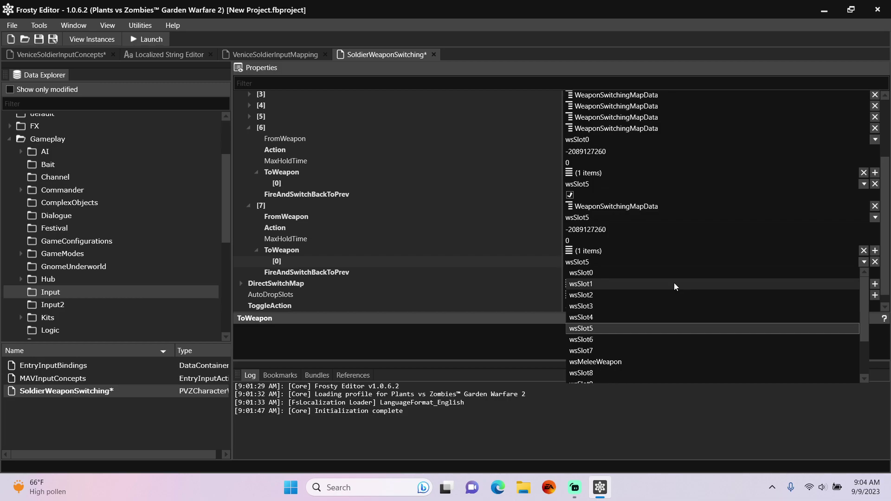
click(667, 277)
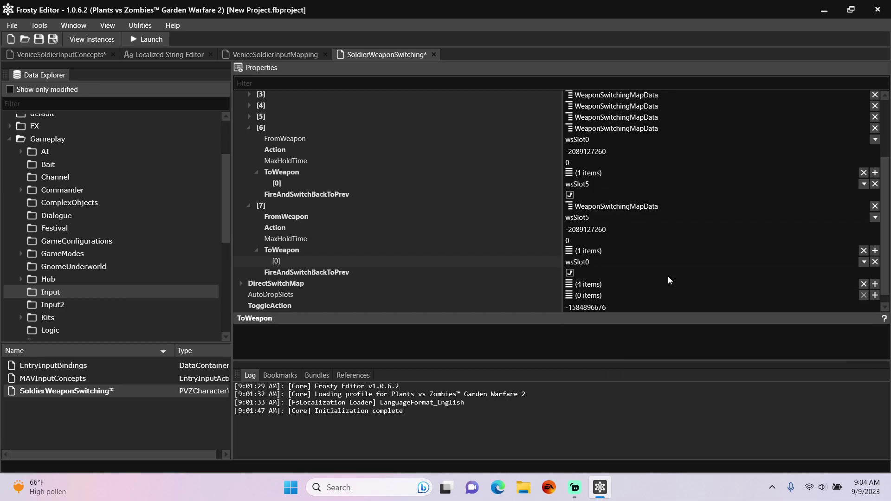
click(570, 273)
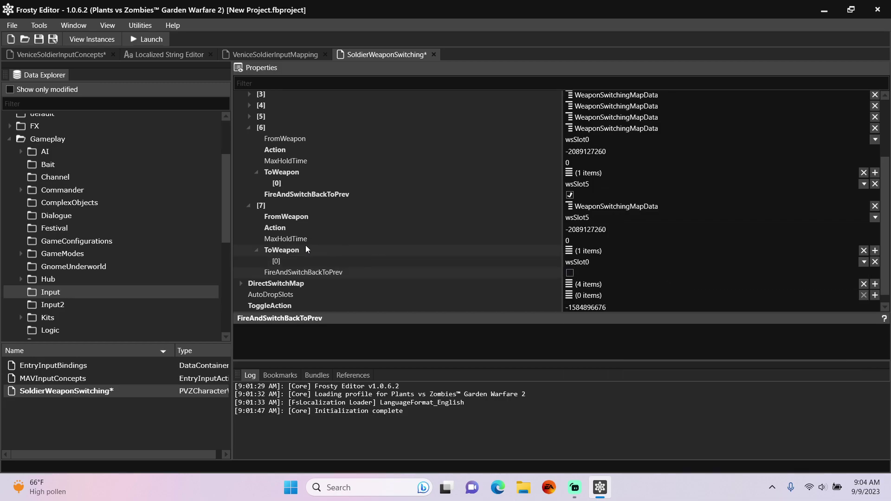
- Open the Plant_PeaShooter asset from Gameplay/Kits and add an item to its WeaponTable UnlockParts
double_click(59, 317)
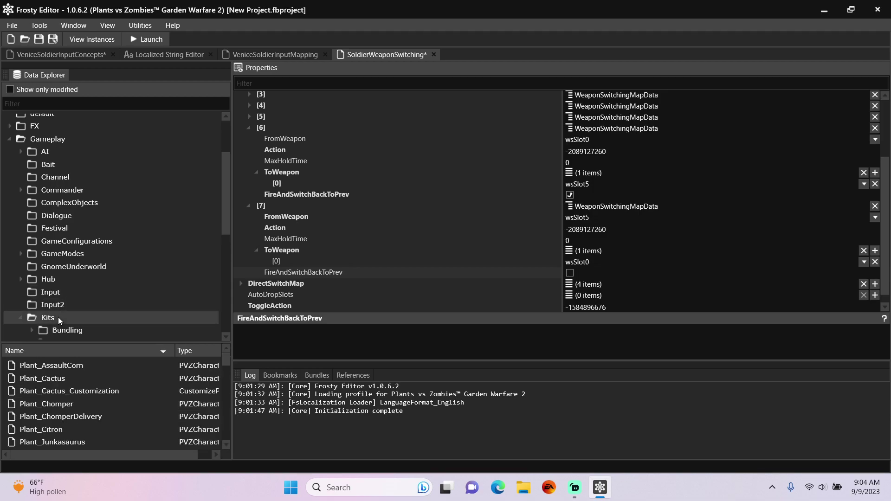
scroll(102, 387, down, 1)
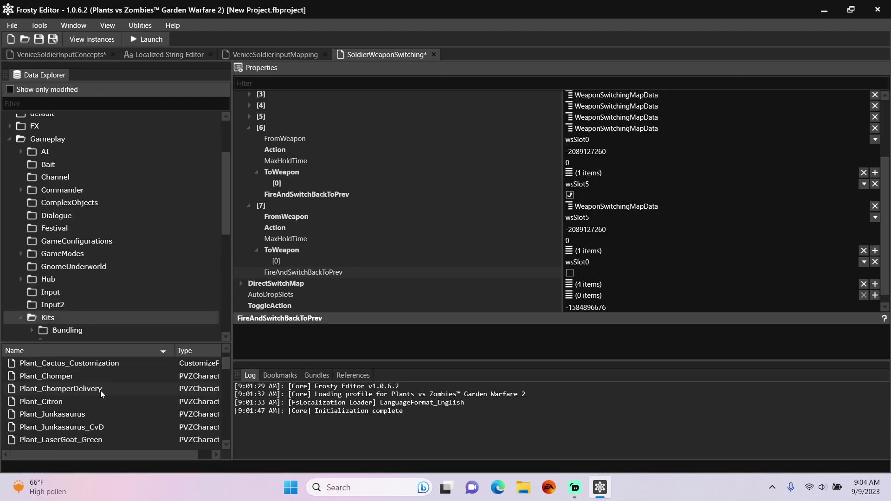
scroll(99, 390, down, 1)
double_click(78, 425)
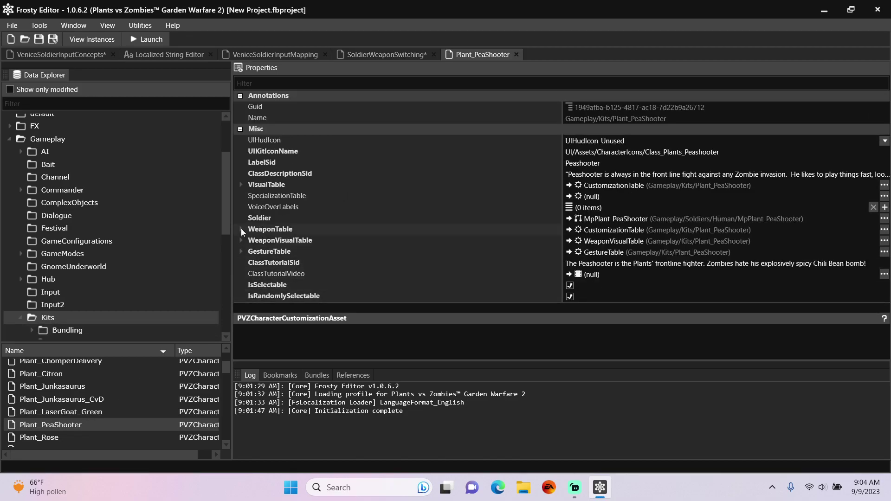
click(241, 229)
scroll(282, 221, down, 1)
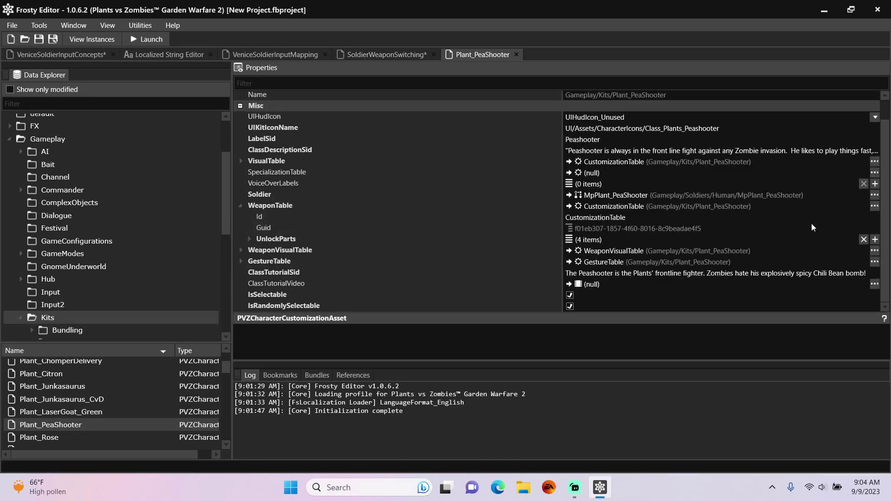
click(875, 240)
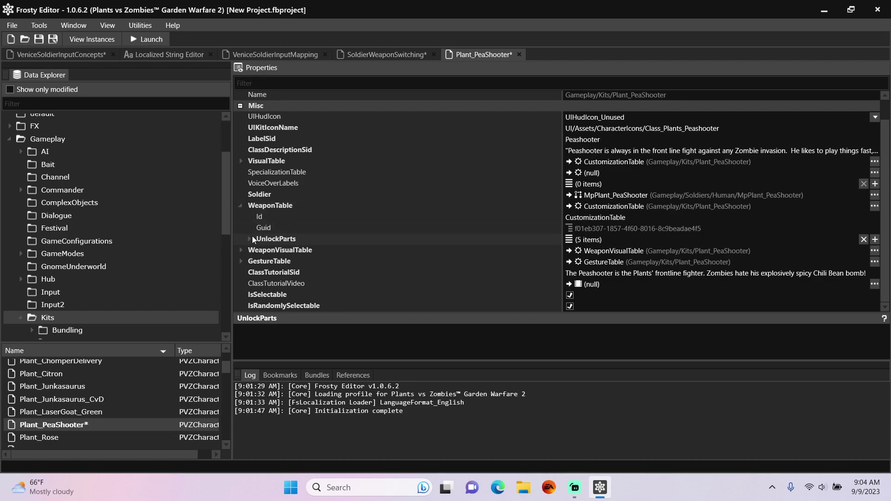
- Copy UnlockParts entry [3] of the WeaponTable into the empty entry [4]
click(249, 239)
scroll(325, 251, down, 1)
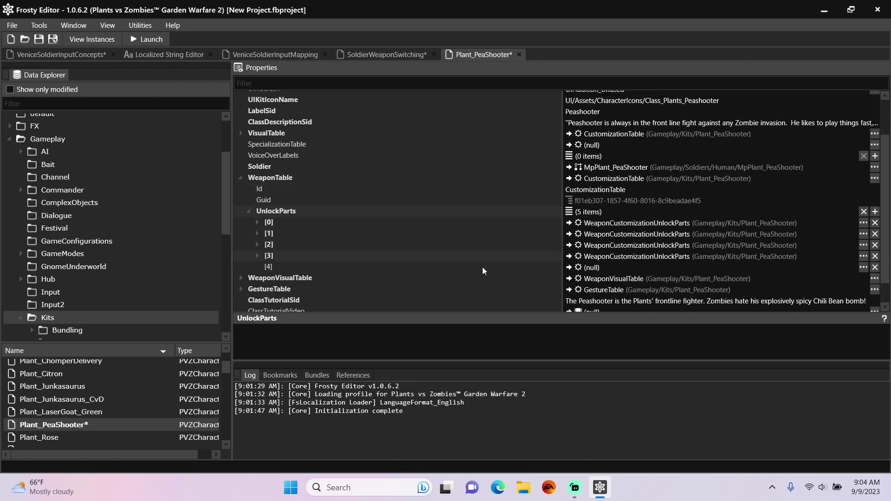
right_click(599, 259)
click(619, 260)
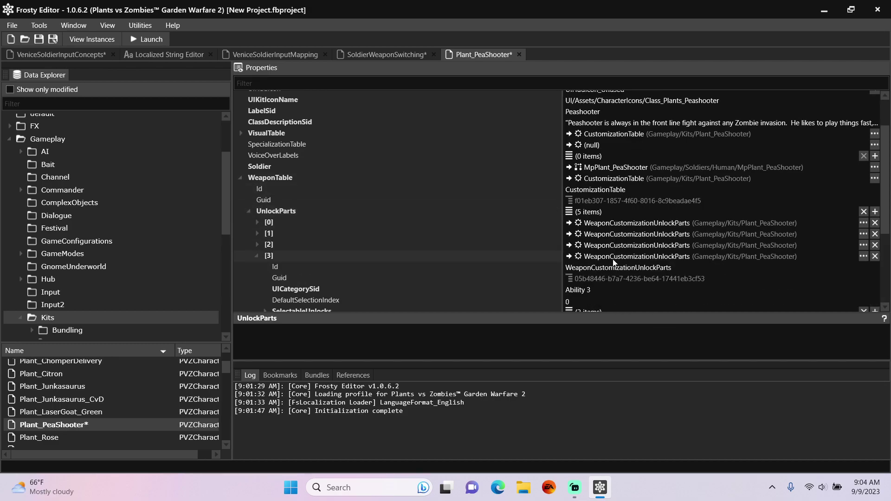
scroll(613, 259, down, 5)
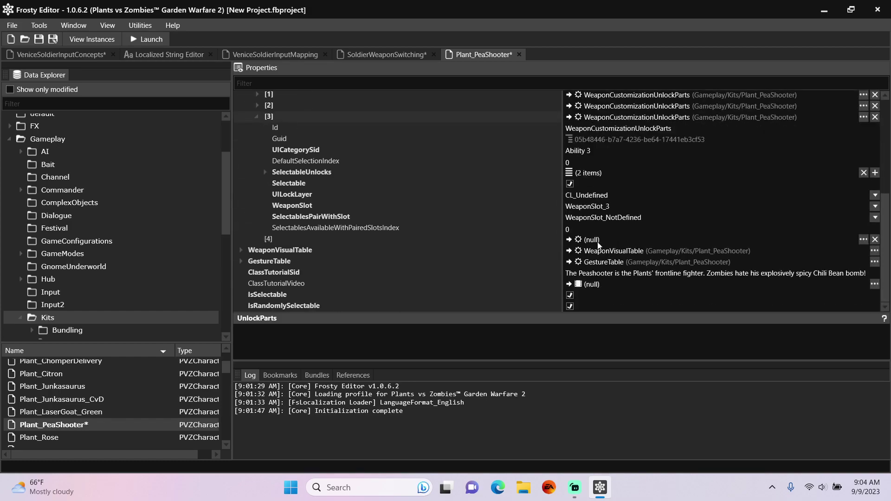
right_click(597, 241)
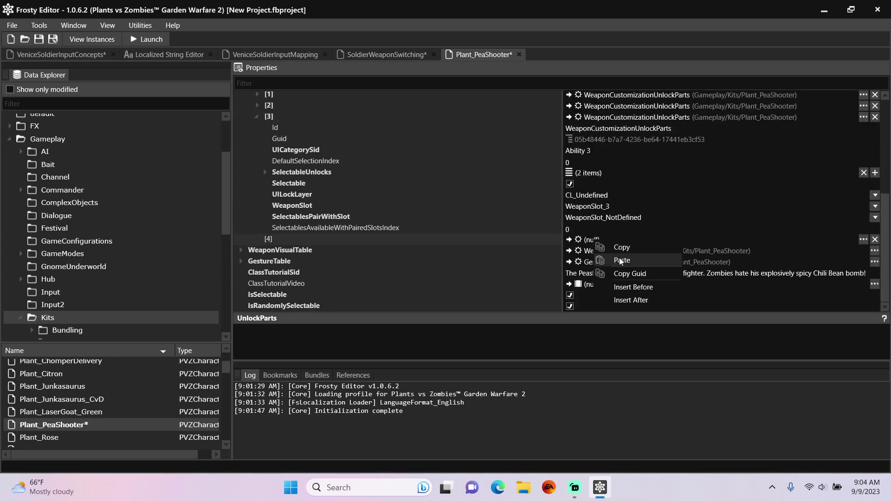
click(620, 260)
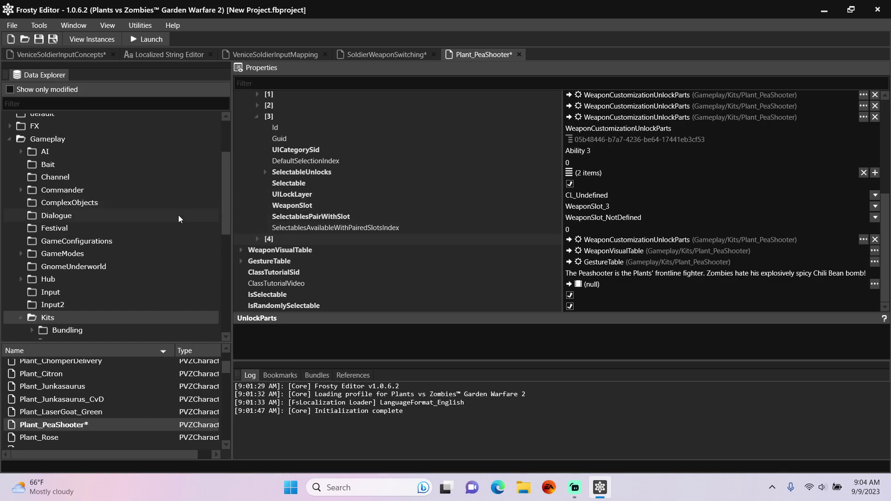
- Set the UICategorySid of UnlockParts entry [4] to "Ability 4"
click(258, 239)
scroll(301, 218, down, 3)
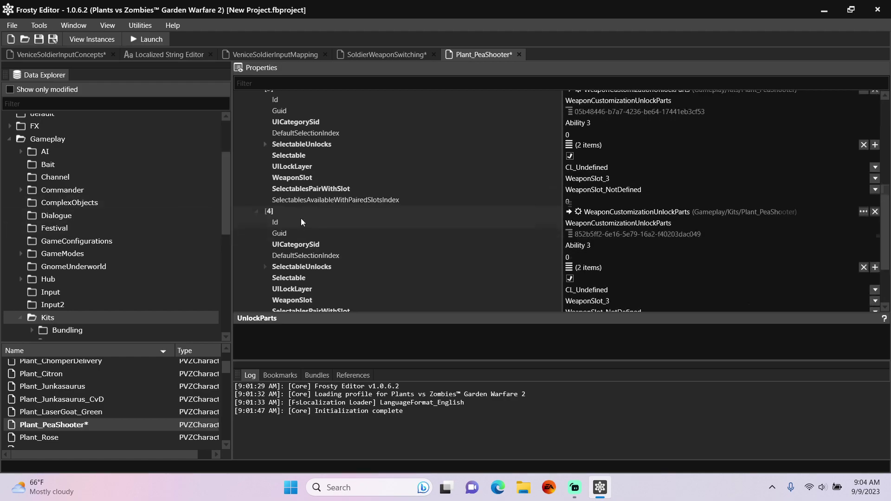
click(669, 189)
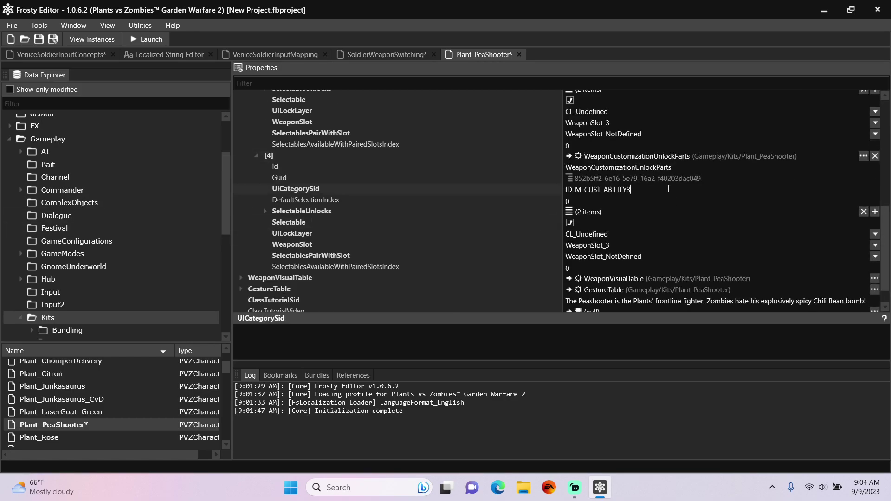
key(BackSpace)
key(BackSpace)
key(BackSpace)
key(BackSpace)
key(BackSpace)
key(BackSpace)
key(BackSpace)
key(BackSpace)
key(BackSpace)
key(BackSpace)
key(BackSpace)
key(BackSpace)
key(BackSpace)
key(BackSpace)
key(BackSpace)
key(BackSpace)
key(BackSpace)
key(BackSpace)
text(Ability 4)
- Remove U_PeaSpeedBuff and U_PeaJumpBuff from the SelectableUnlocks of UnlockParts entry [4]
click(264, 212)
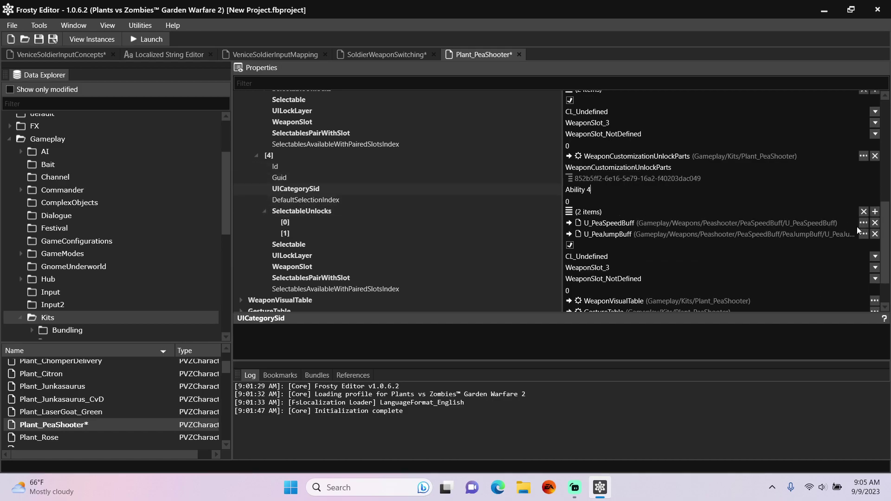
click(876, 226)
click(876, 224)
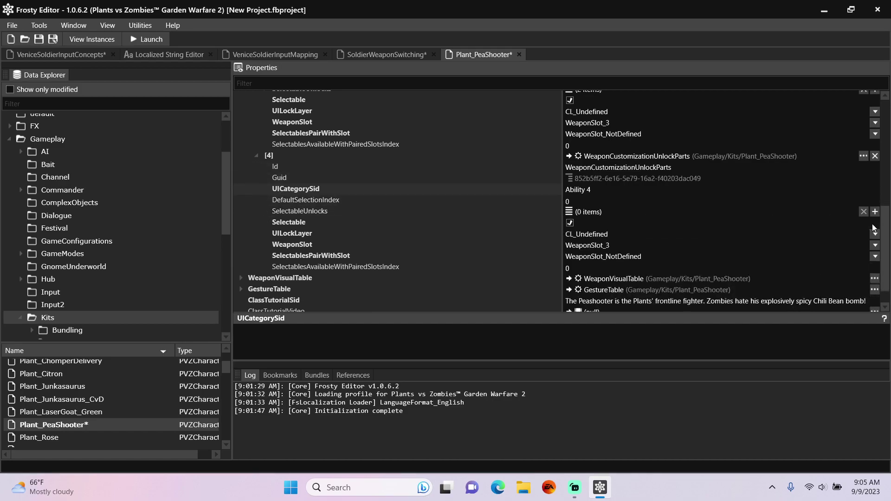
- Copy the U_ChiliBeanBombDark reference from the SelectableUnlocks of UnlockParts entry [1] and remove it from that list
scroll(639, 221, up, 3)
click(256, 117)
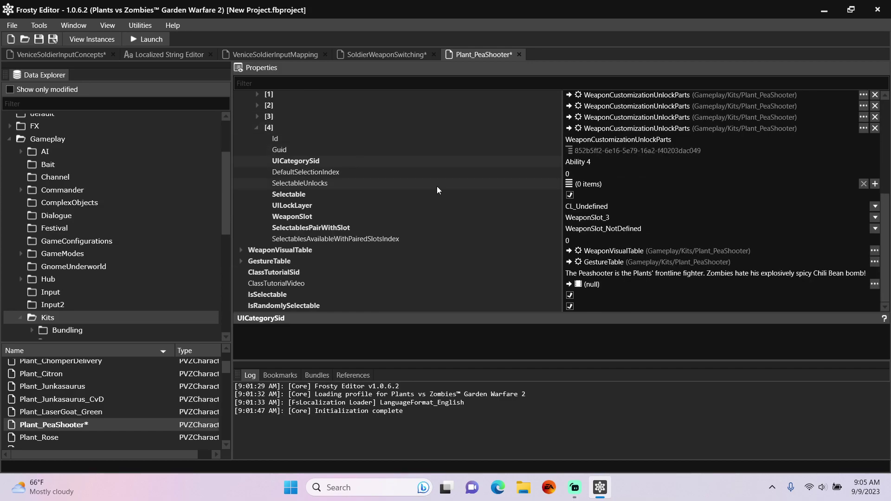
scroll(437, 185, up, 1)
click(258, 121)
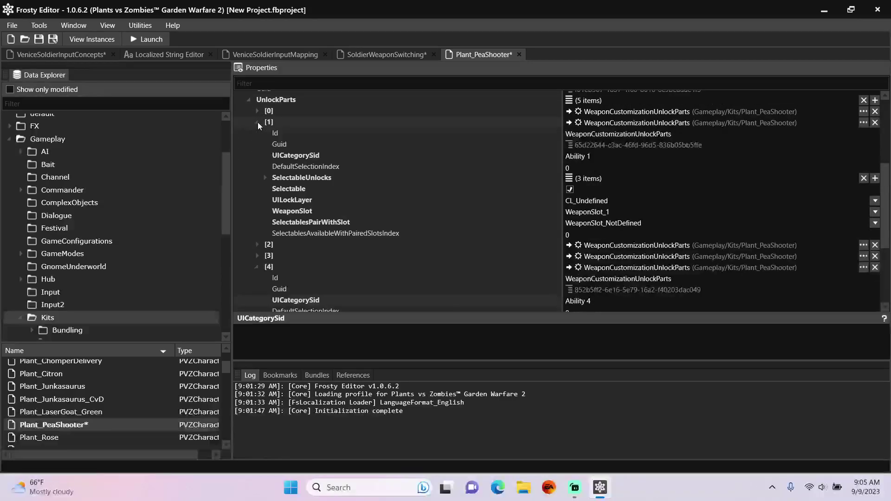
click(265, 178)
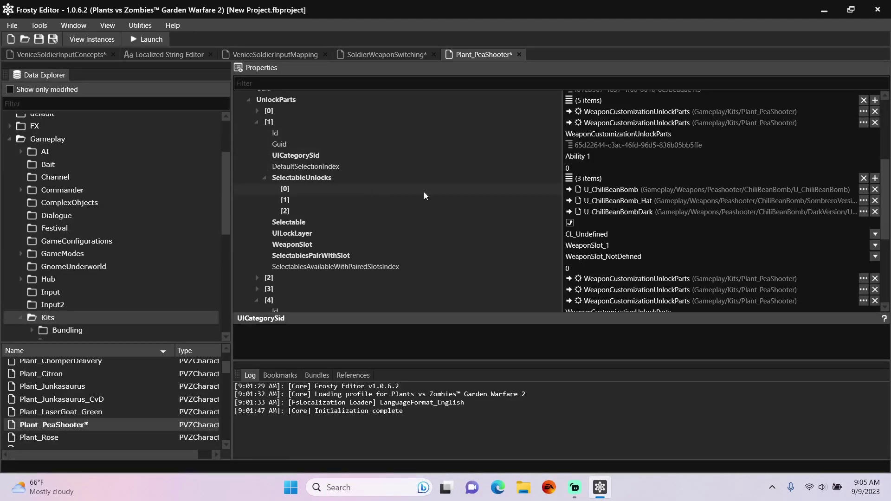
right_click(601, 211)
click(628, 216)
click(875, 212)
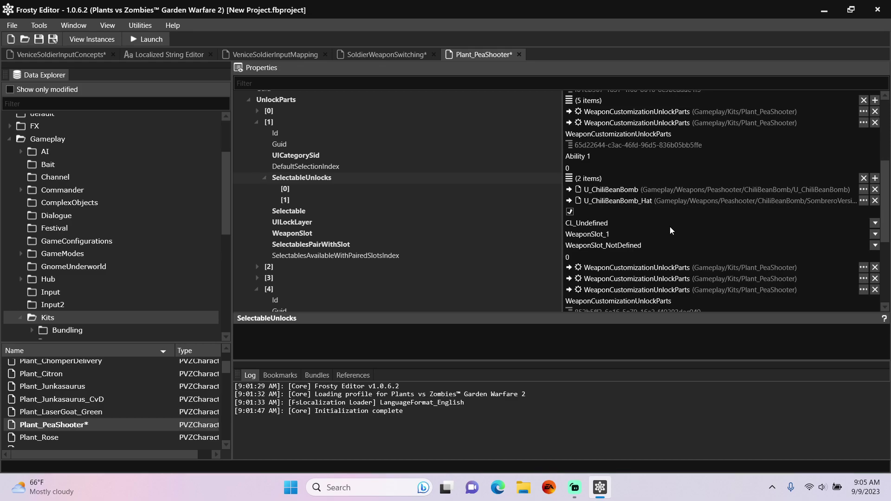
- Add the copied U_ChiliBeanBombDark to the SelectableUnlocks of UnlockParts entry [4] and set the entry's WeaponSlot to WeaponSlot_5
scroll(670, 227, down, 2)
scroll(670, 230, down, 3)
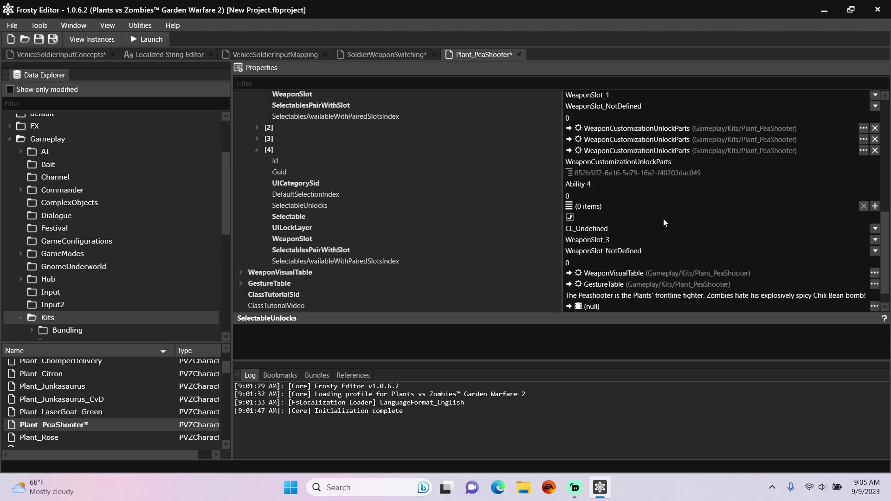
click(875, 206)
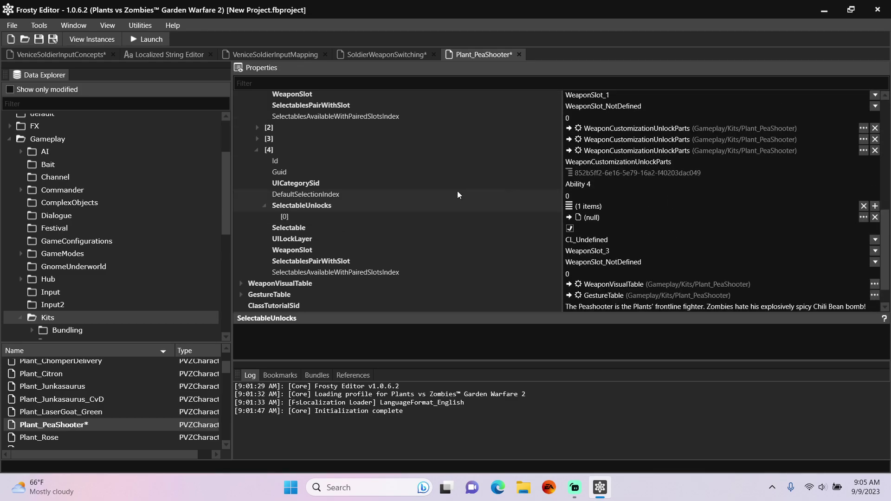
right_click(587, 217)
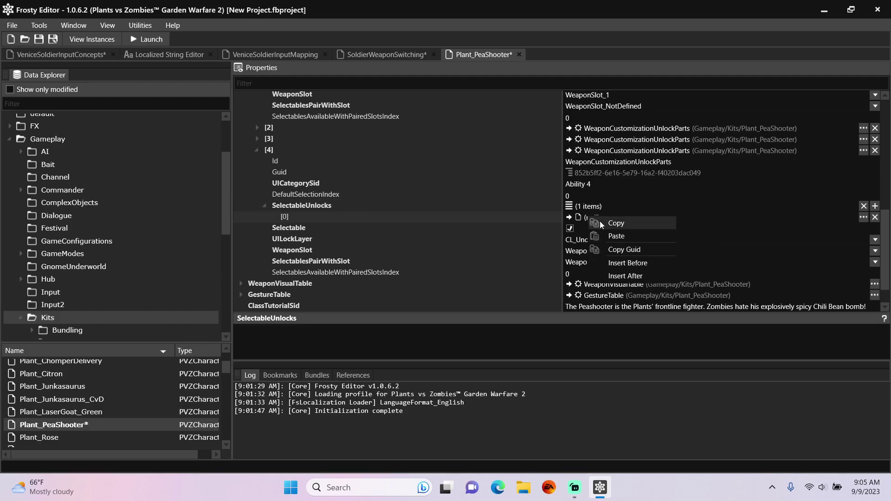
click(616, 236)
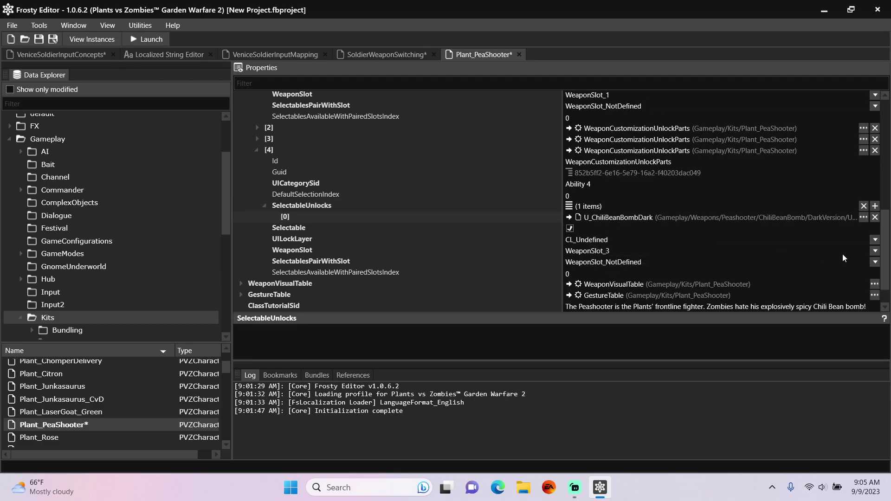
click(876, 252)
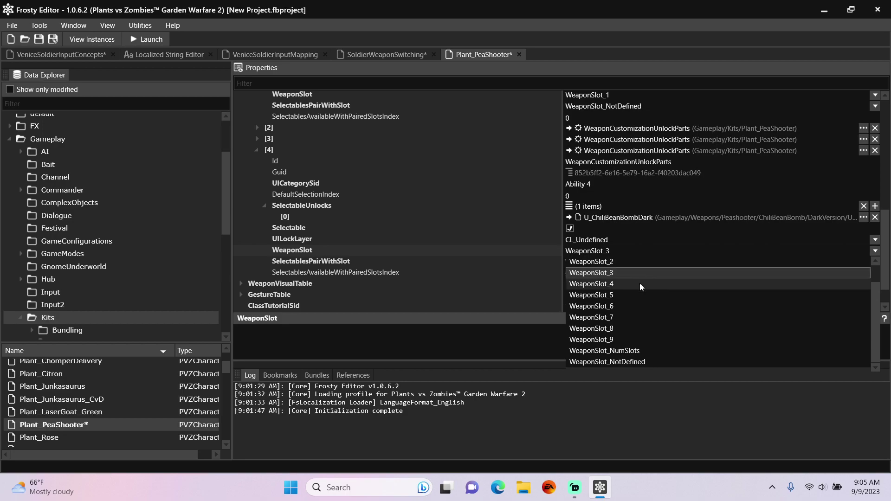
click(623, 296)
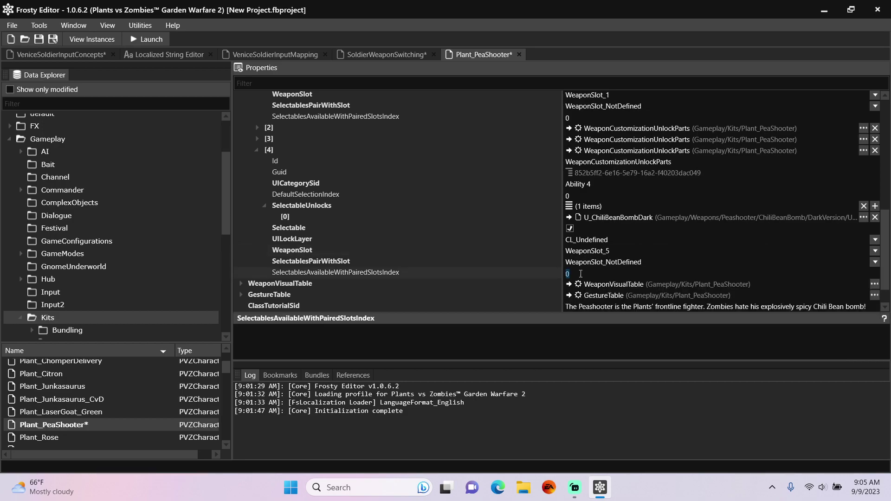
- Save the project as "More Abilities" and launch Plants vs. Zombies Garden Warfare 2 with the mod
key(ctrl+s)
text(Mo)
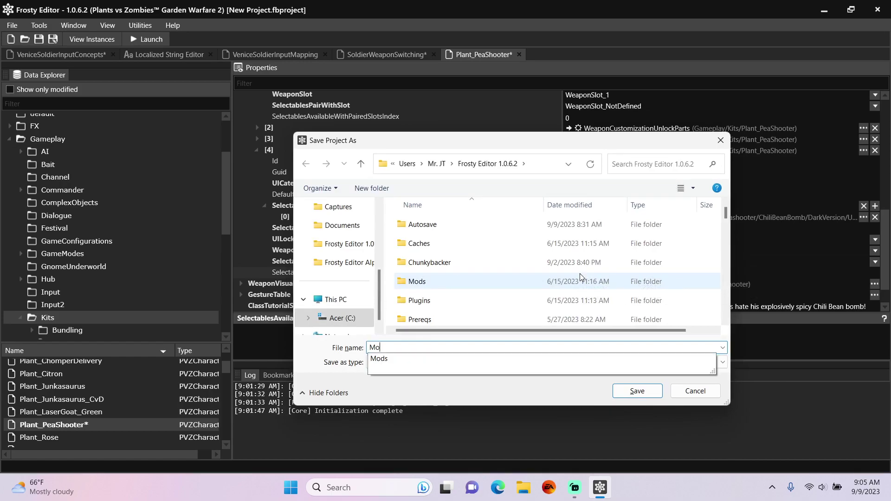
text(re A)
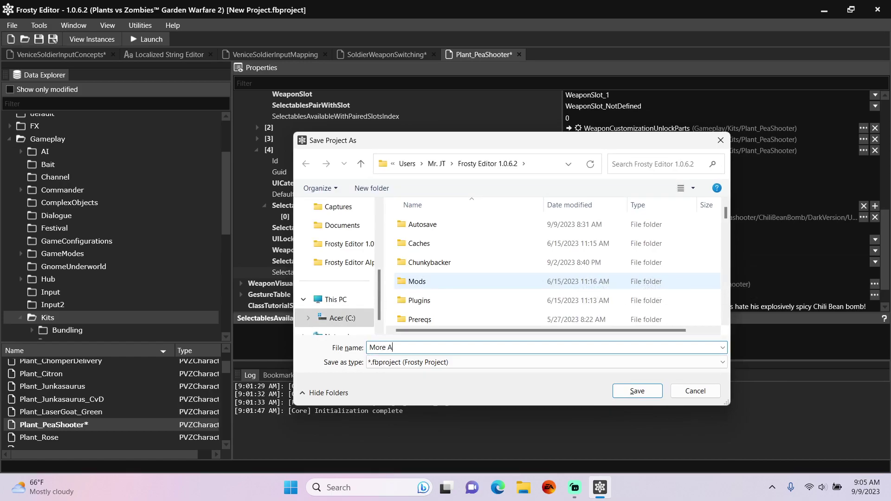
text(bilities)
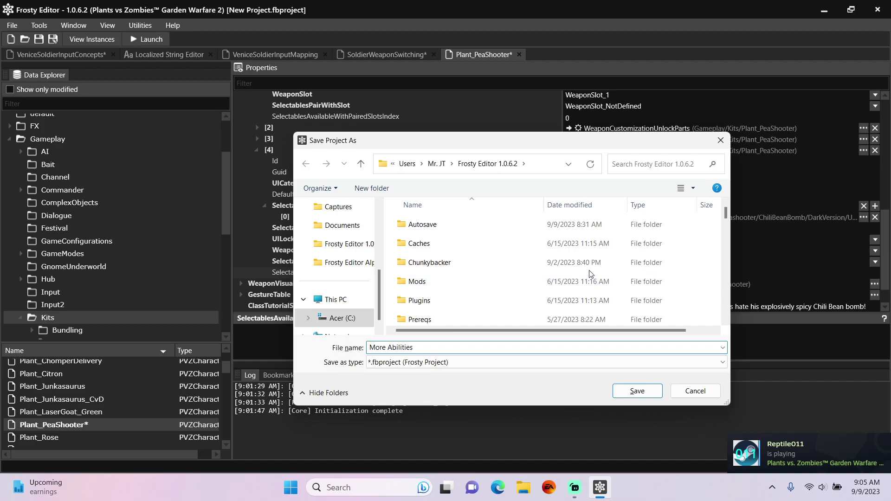
click(637, 391)
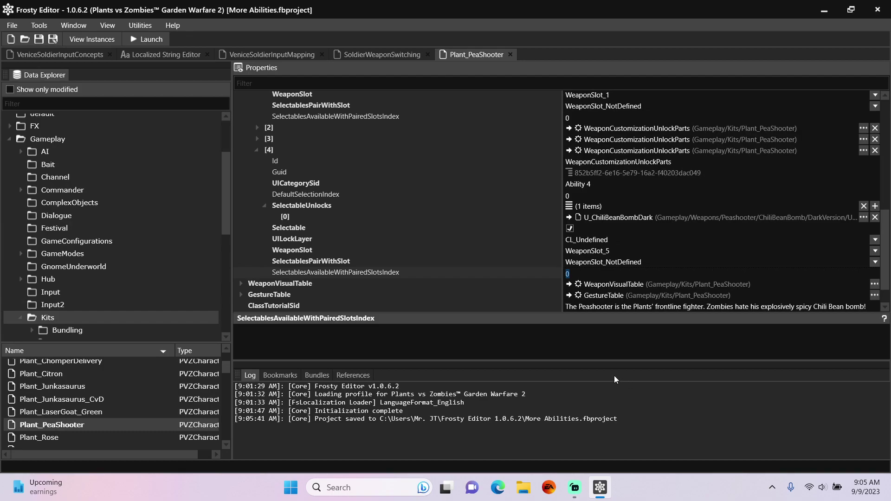
click(167, 39)
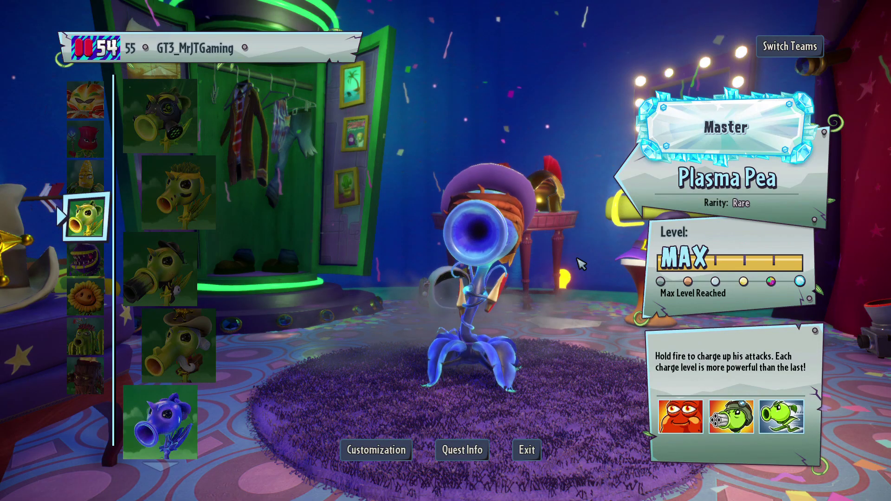
- Check the Ability 4 slot in the Plasma Pea's ability customization, then return to the backyard
click(399, 454)
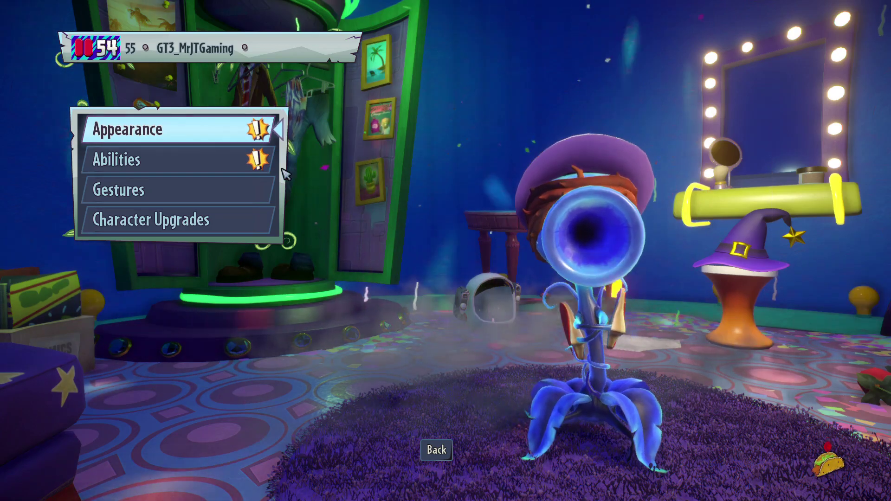
click(153, 158)
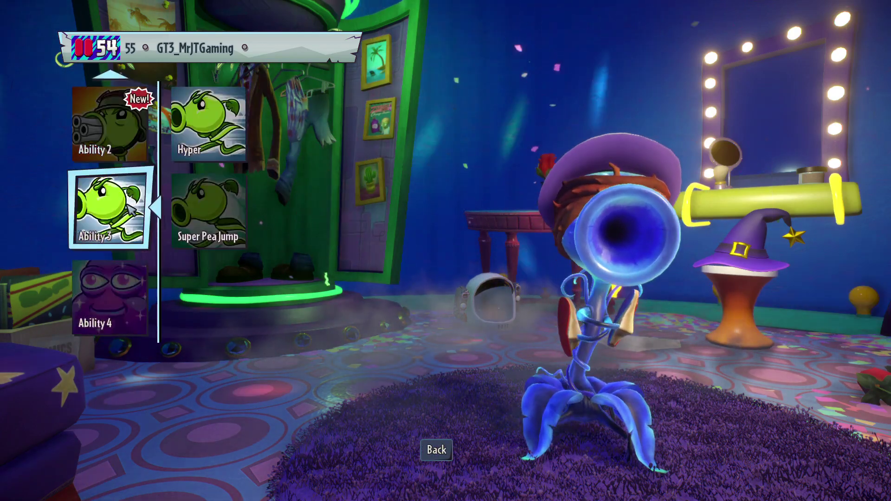
click(138, 303)
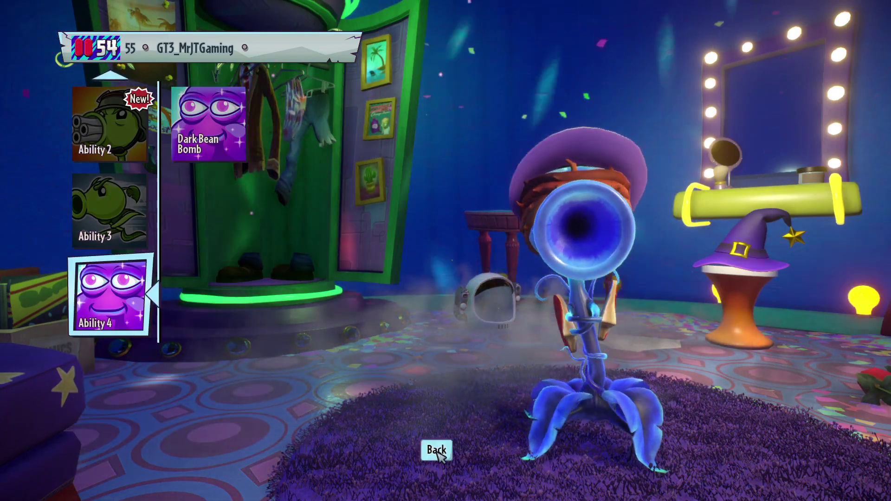
click(435, 450)
click(435, 451)
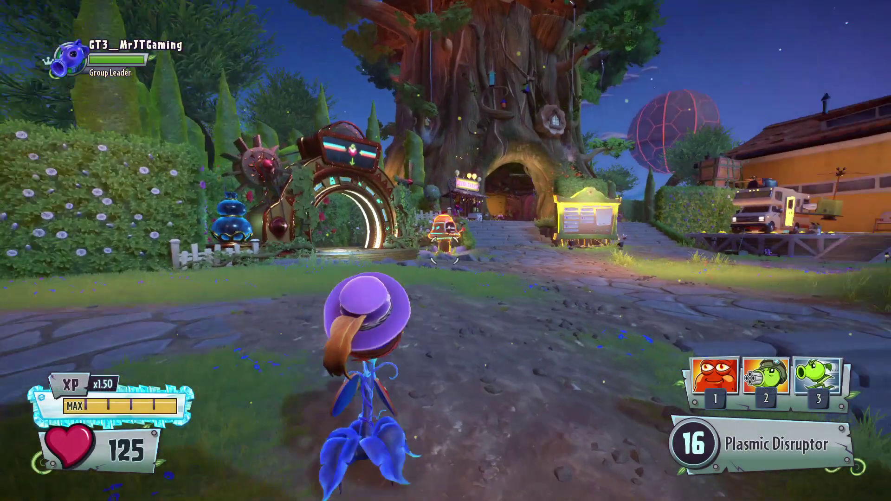
- Walk the Plasma Pea across the backyard toward the garage and test its attacks
key(w)
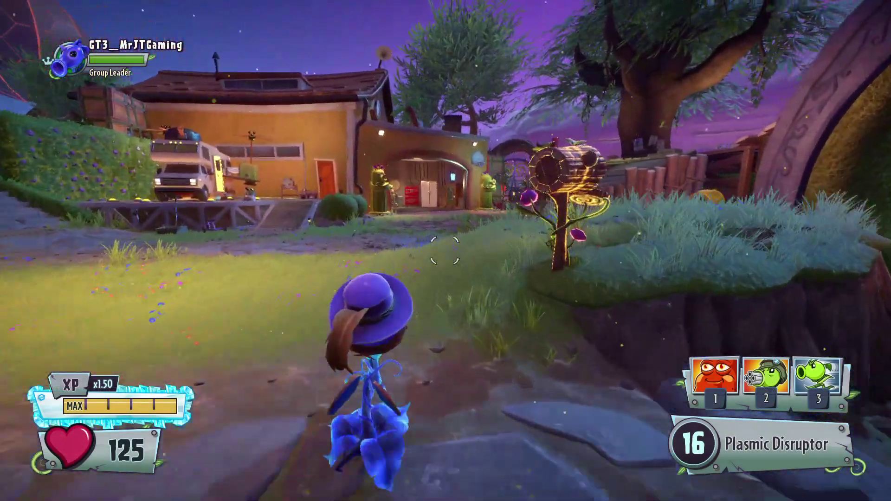
key(w)
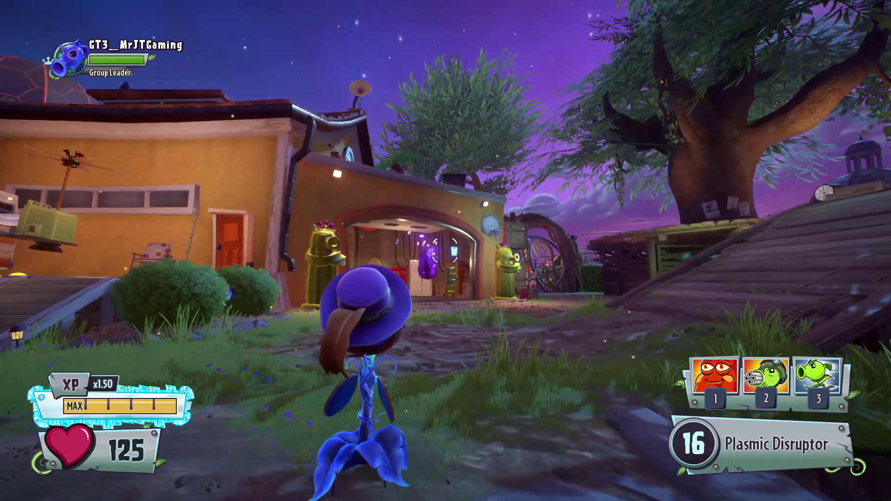
key(w)
click(445, 251)
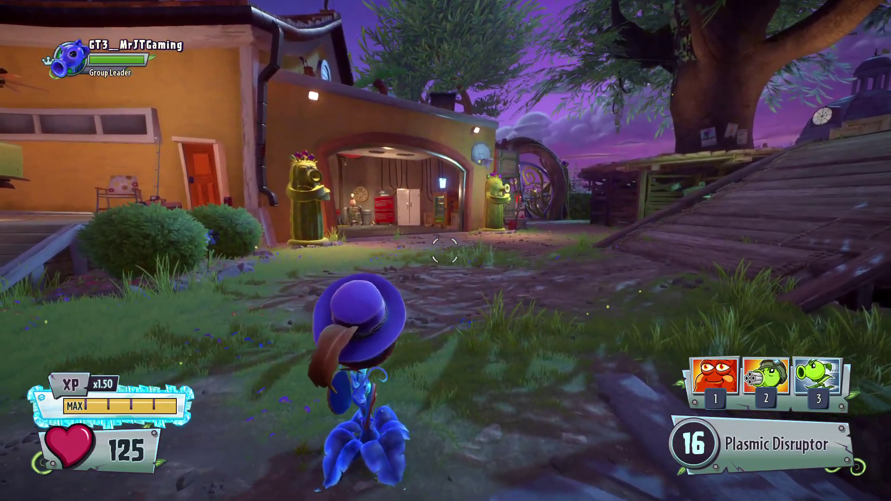
- Look up the Ability 4 binding in the game's custom control settings
key(Escape)
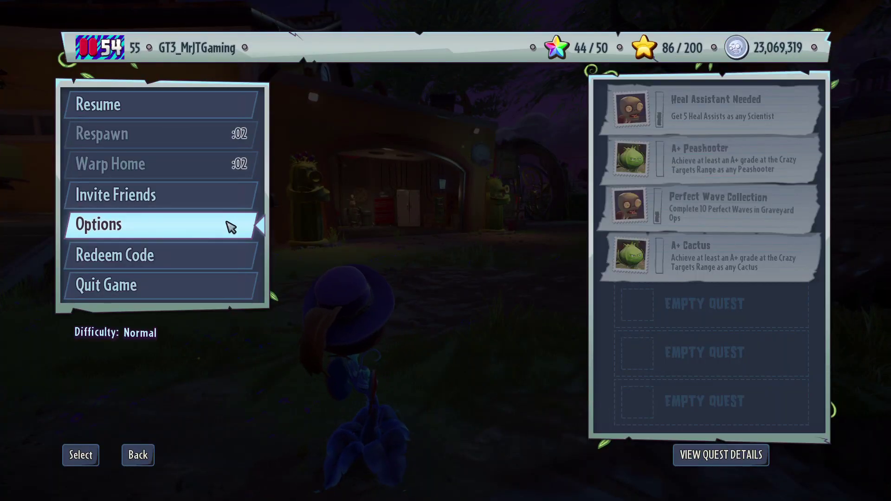
click(225, 224)
scroll(417, 281, down, 3)
scroll(423, 279, down, 1)
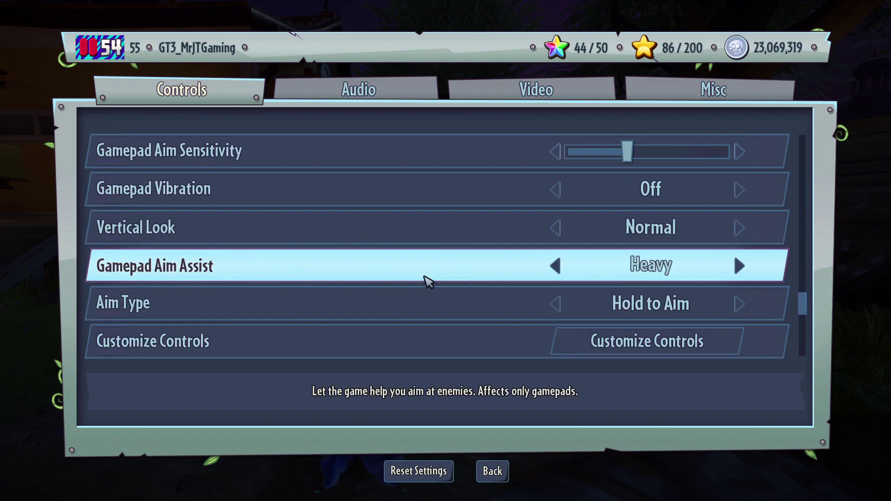
click(626, 342)
scroll(621, 325, down, 4)
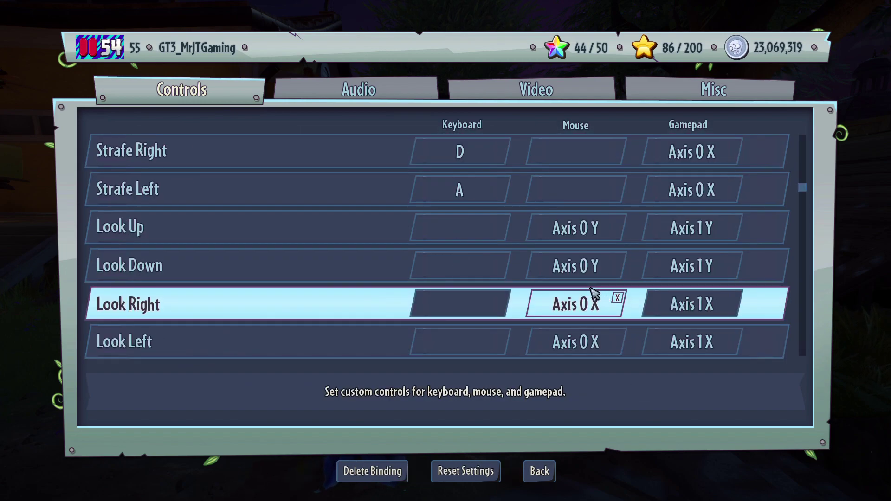
scroll(587, 292, down, 3)
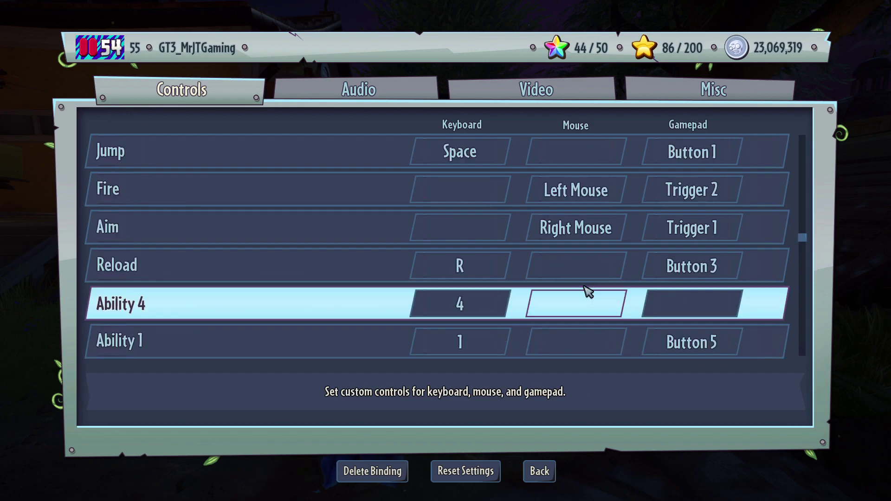